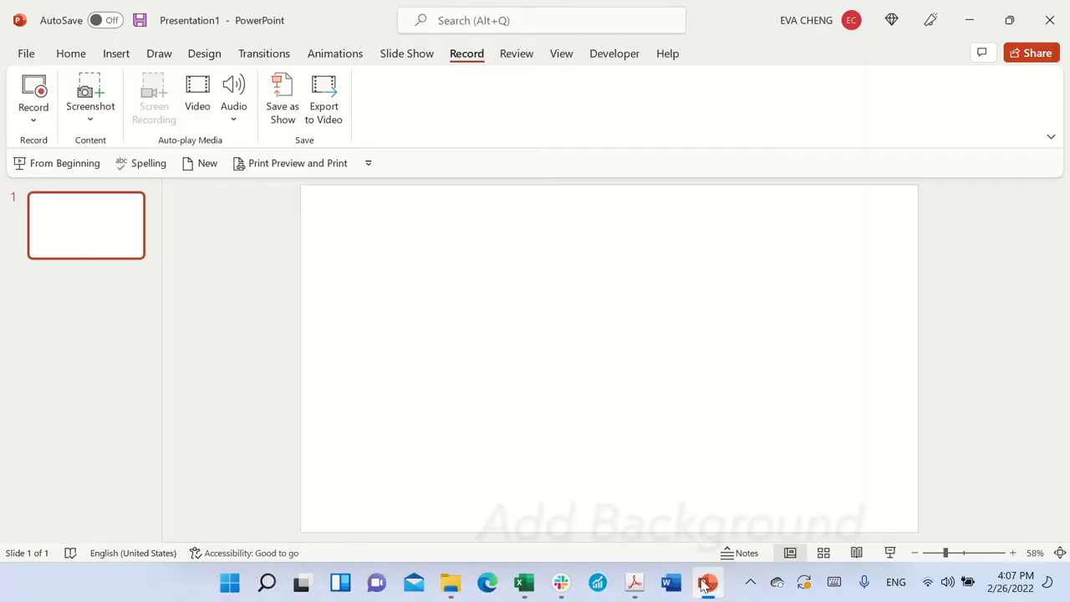
Step: Drag the Sea Shark gif from Pictures > Saved Pictures onto the blank slide
scroll(516, 338, "down", 2)
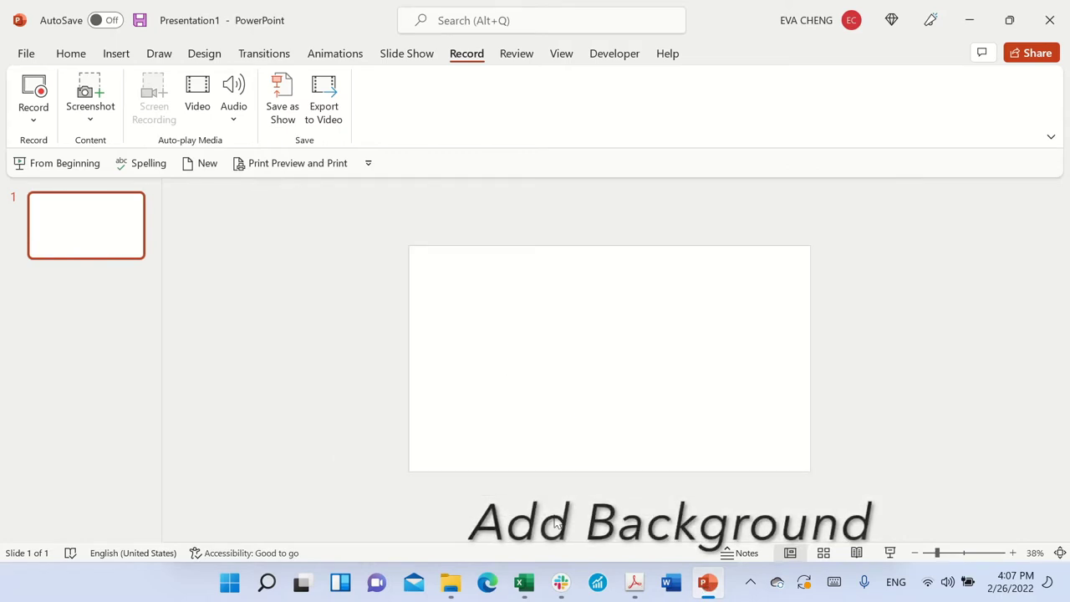
left_click(450, 584)
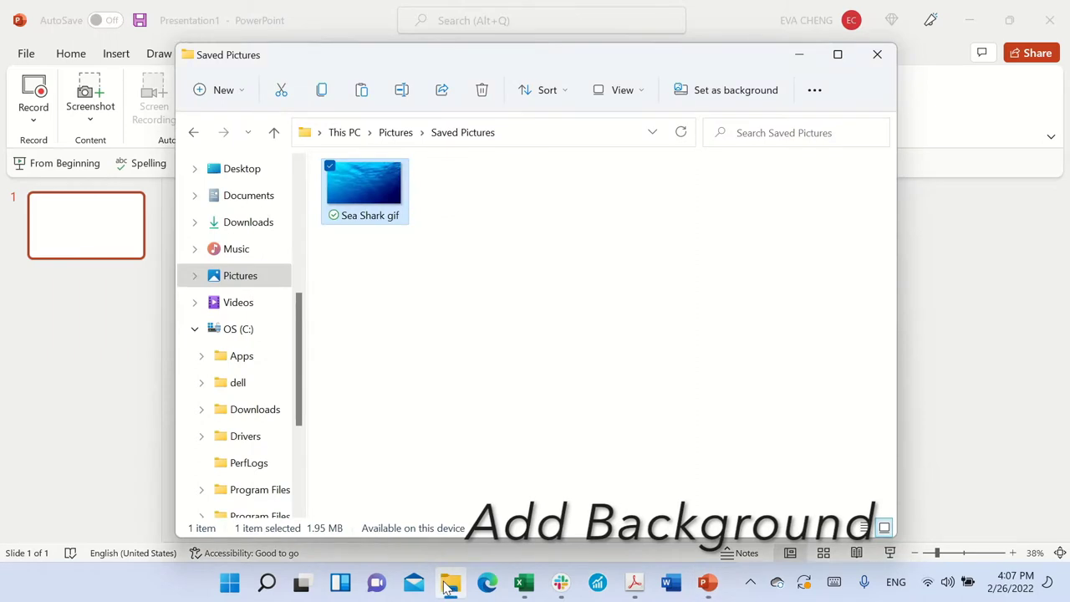
left_click_drag(372, 182, 910, 422)
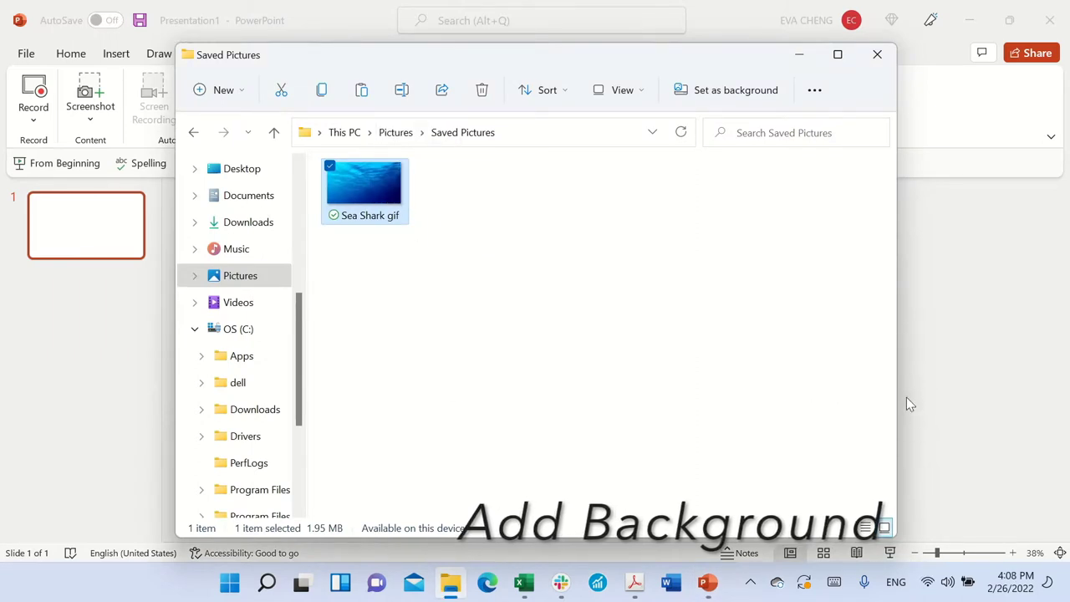
left_click_drag(913, 414, 908, 402)
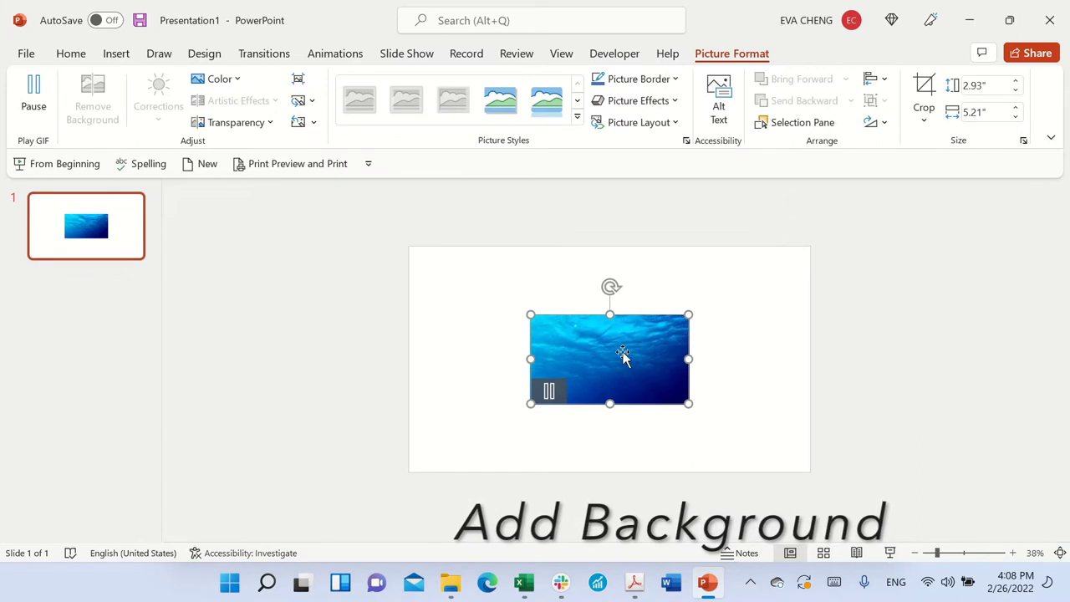
Step: Move the GIF to the top-left corner and stretch it to 9.23" by 16.43" to fill the slide
left_click_drag(623, 351, 463, 257)
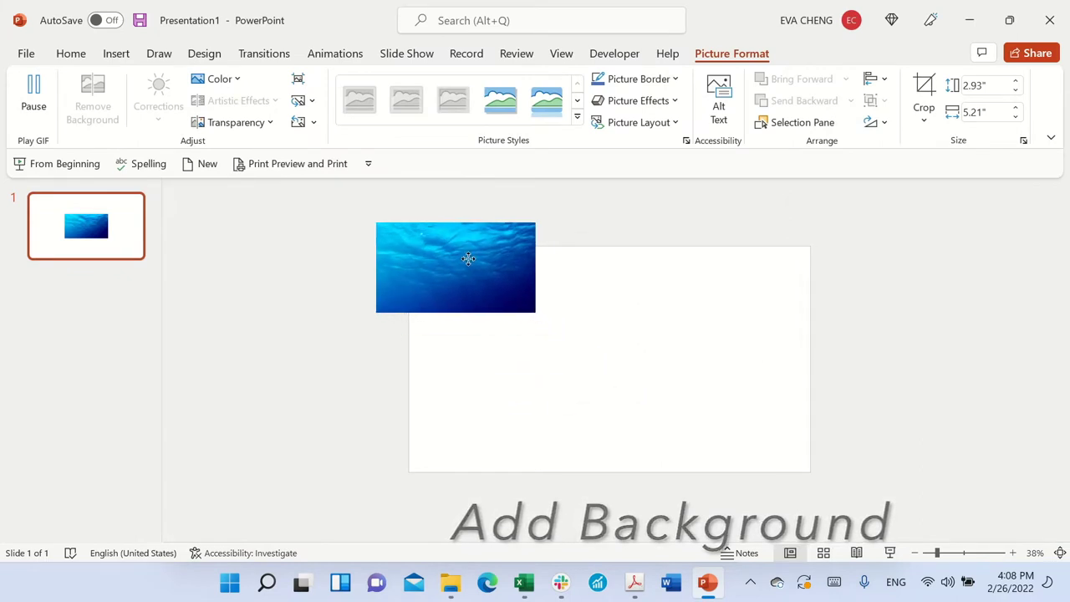
left_click_drag(530, 309, 759, 500)
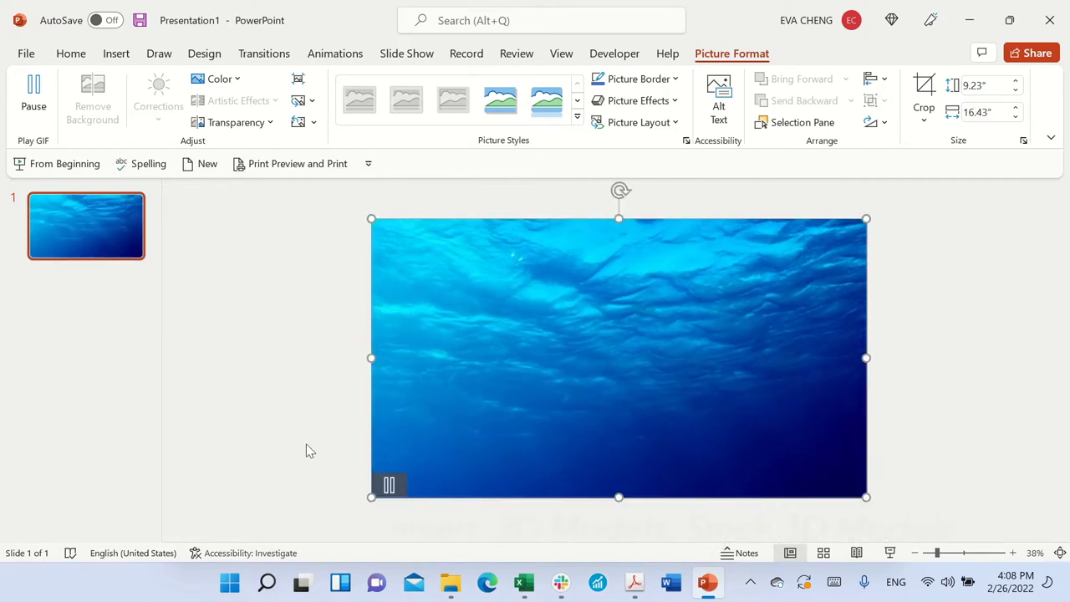
left_click(117, 55)
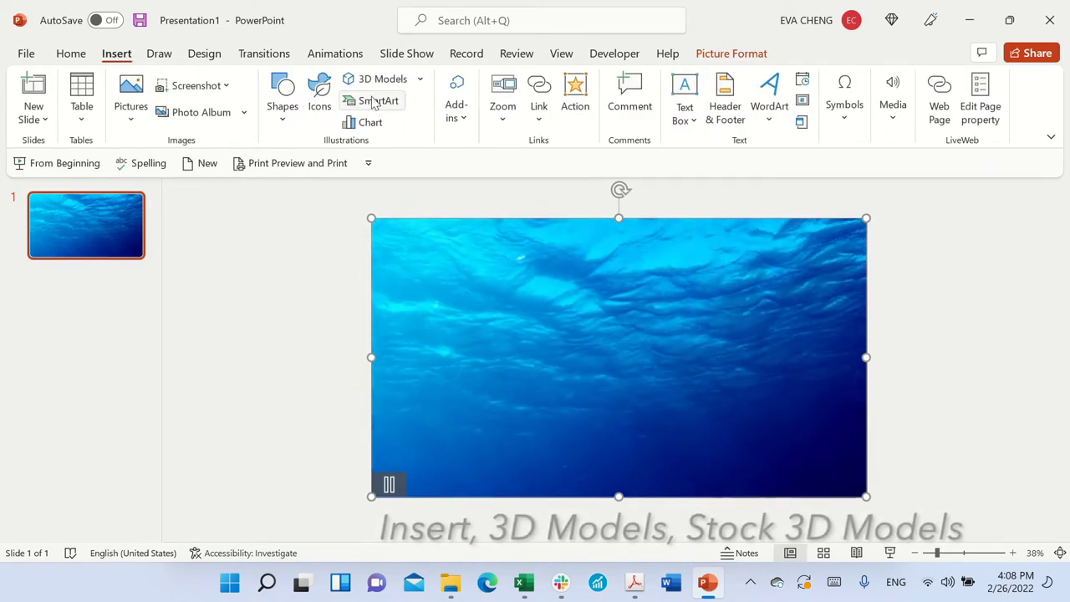
Step: Search the Stock 3D Models library for 'shark'
left_click(421, 79)
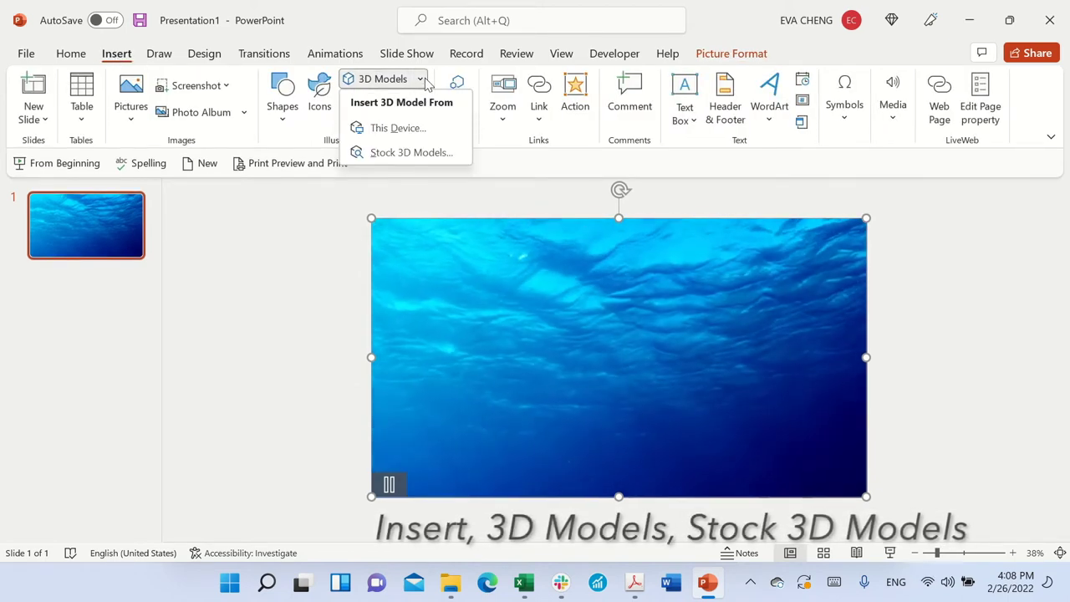
left_click(412, 153)
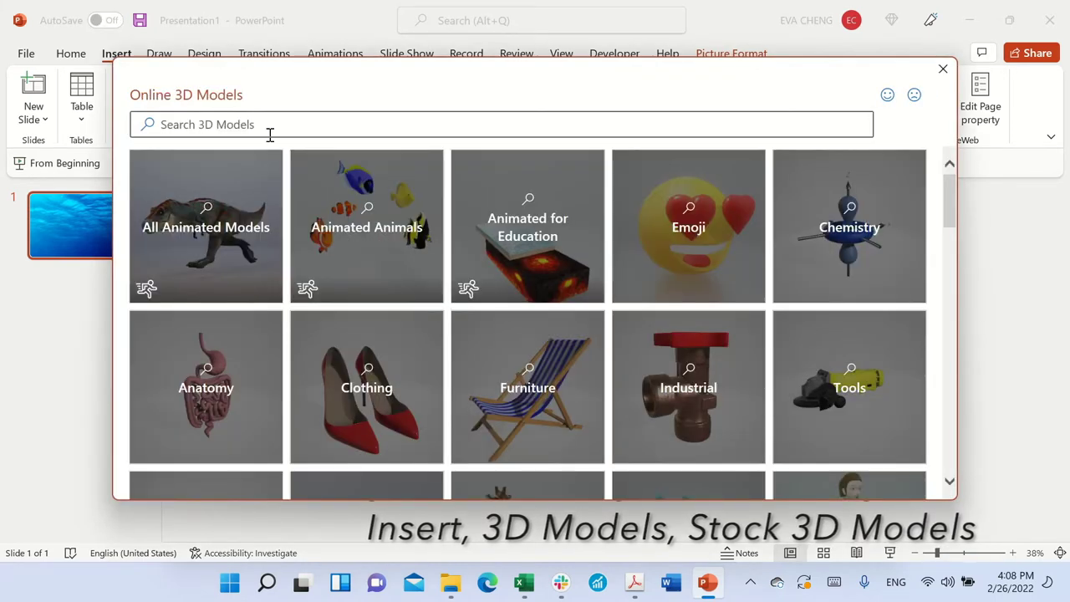
left_click(241, 124)
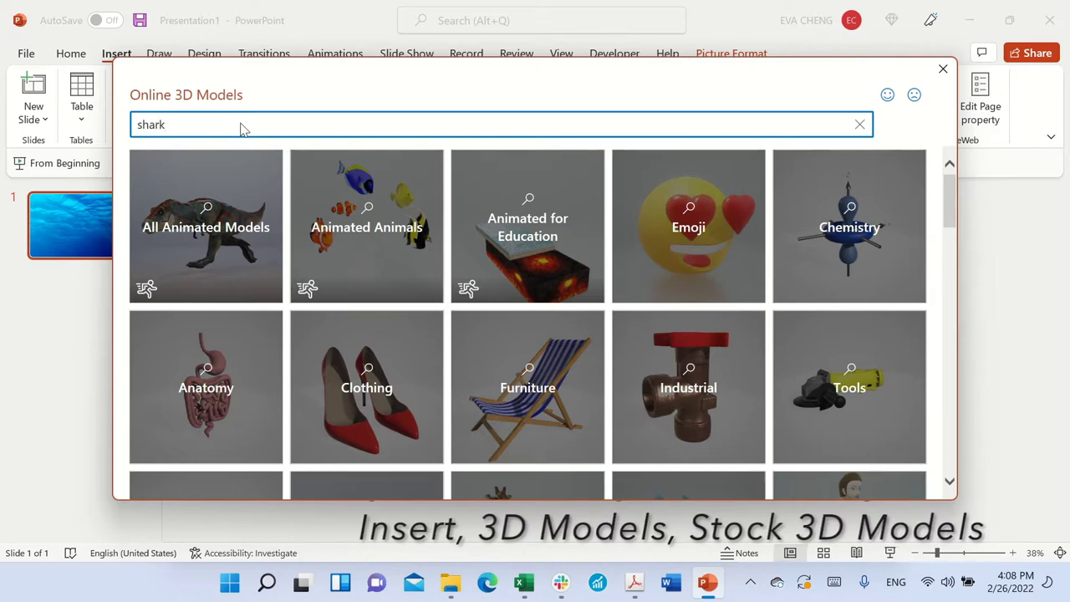
key("Return")
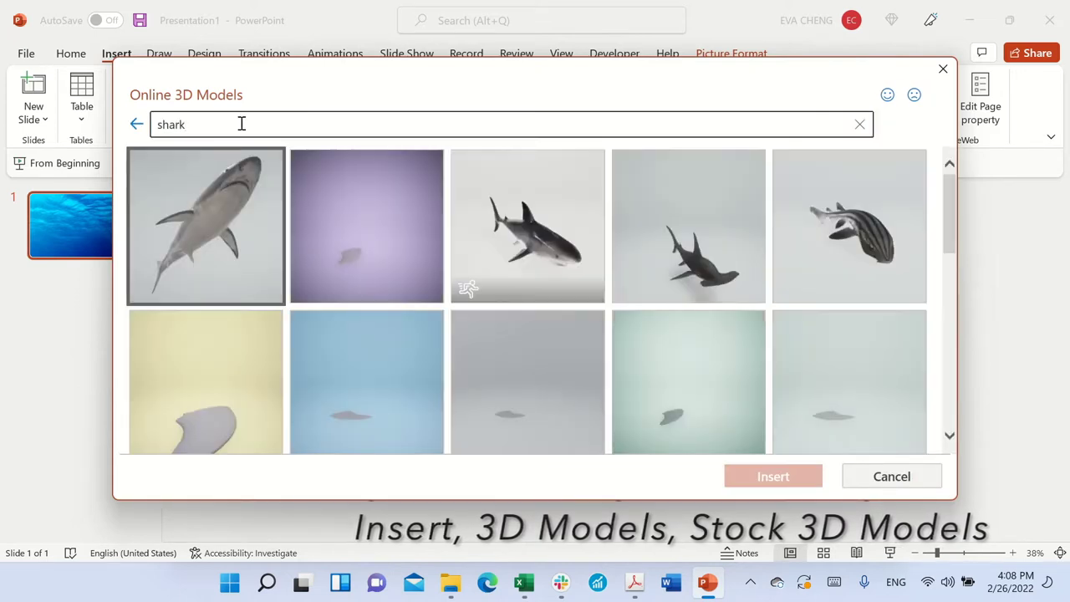
Step: Insert the animated shark model from the results onto the slide at 2.55" by 3.12"
scroll(519, 355, "down", 3)
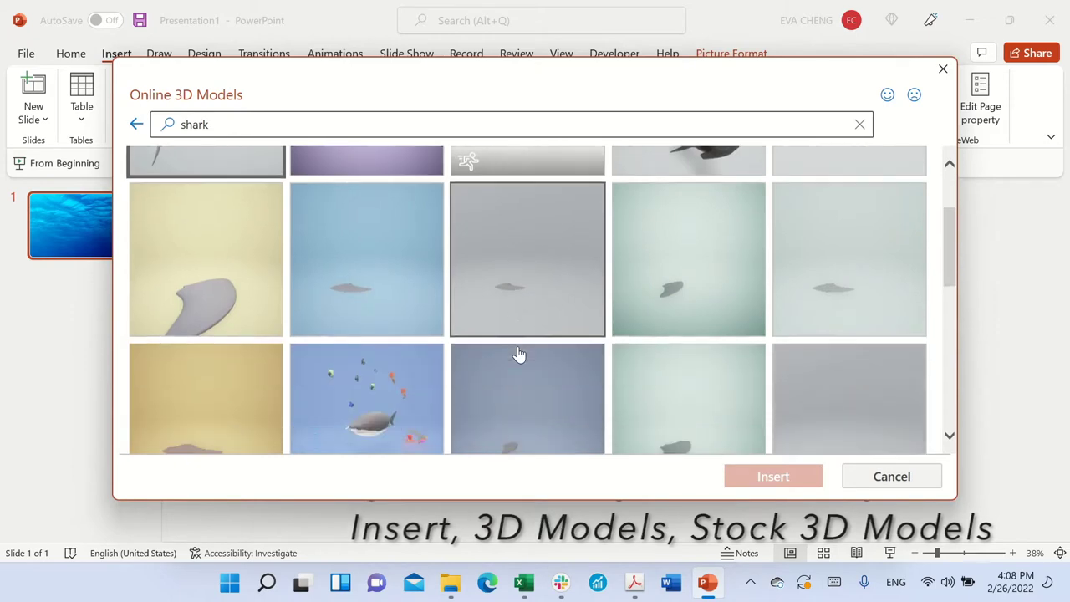
scroll(519, 354, "down", 3)
scroll(518, 355, "down", 3)
scroll(518, 355, "down", 2)
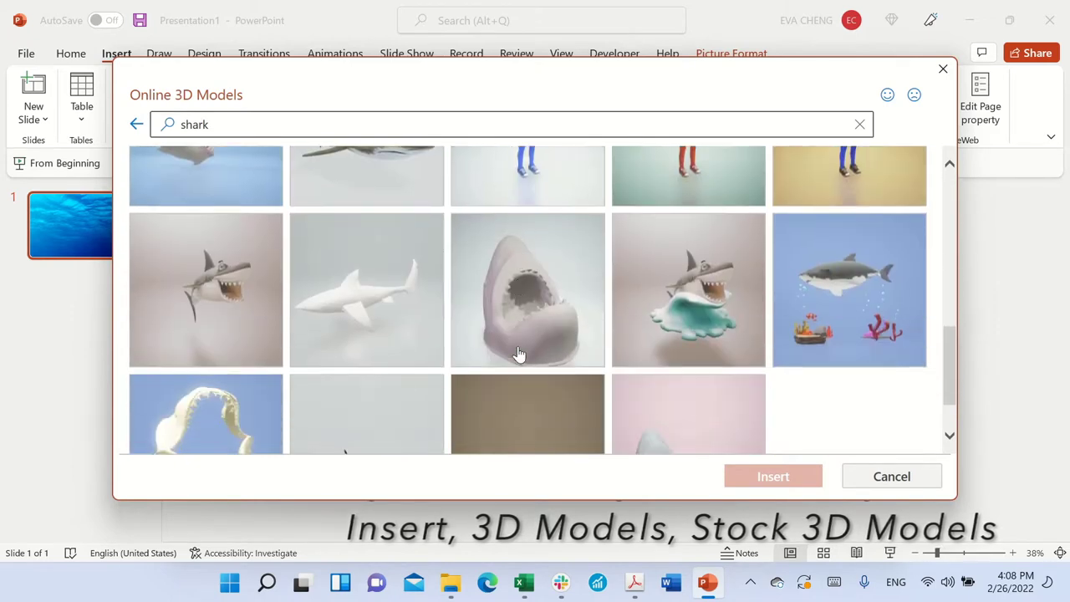
scroll(518, 354, "down", 1)
scroll(518, 355, "up", 1)
scroll(518, 354, "up", 2)
scroll(518, 354, "up", 2)
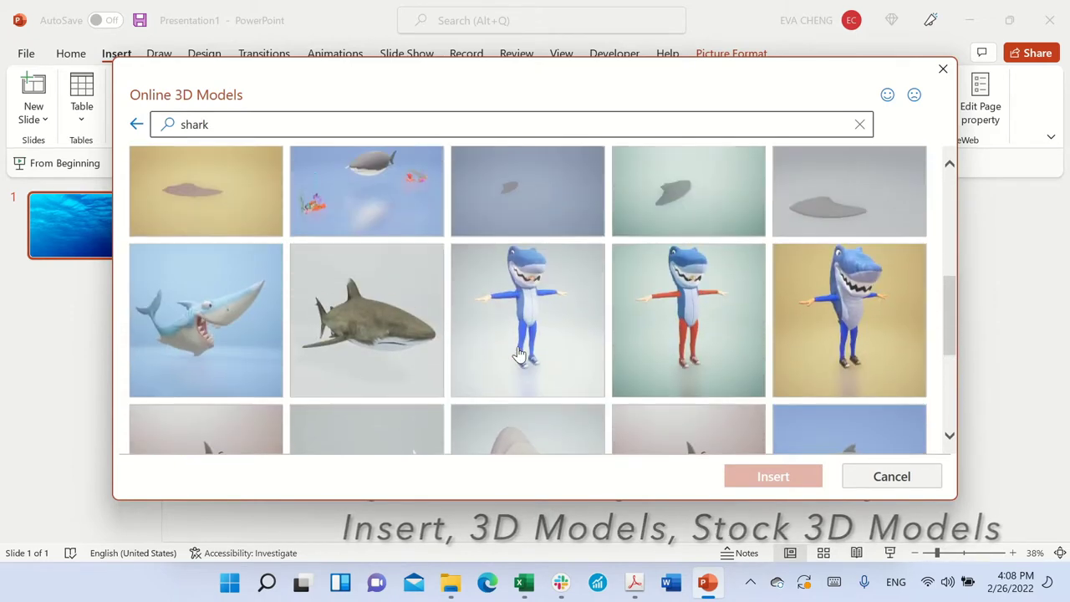
scroll(519, 354, "up", 1)
scroll(518, 354, "up", 1)
scroll(519, 354, "up", 1)
scroll(518, 354, "up", 1)
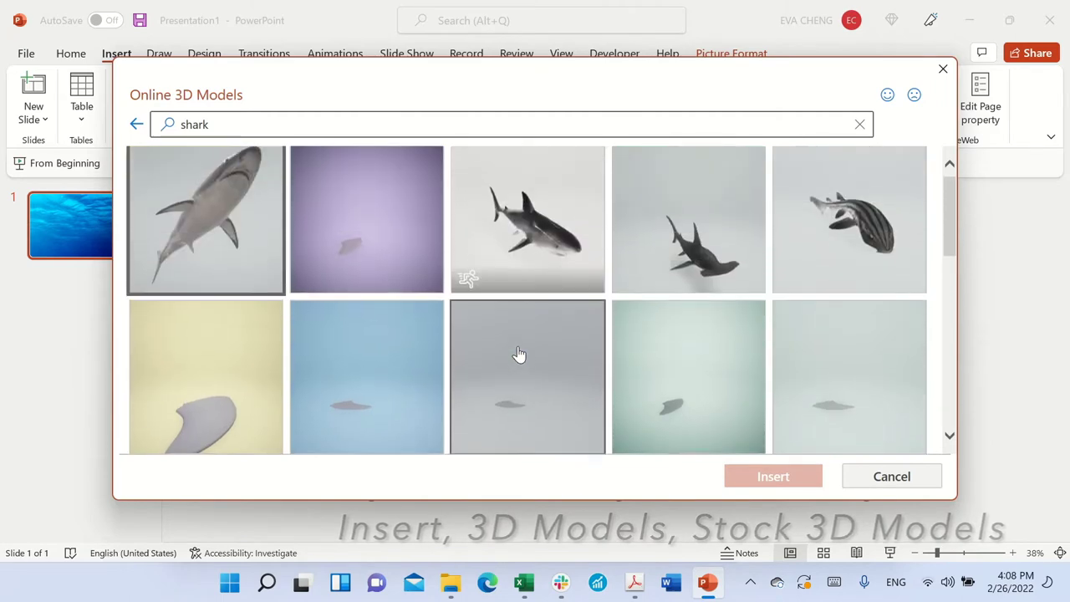
left_click(546, 241)
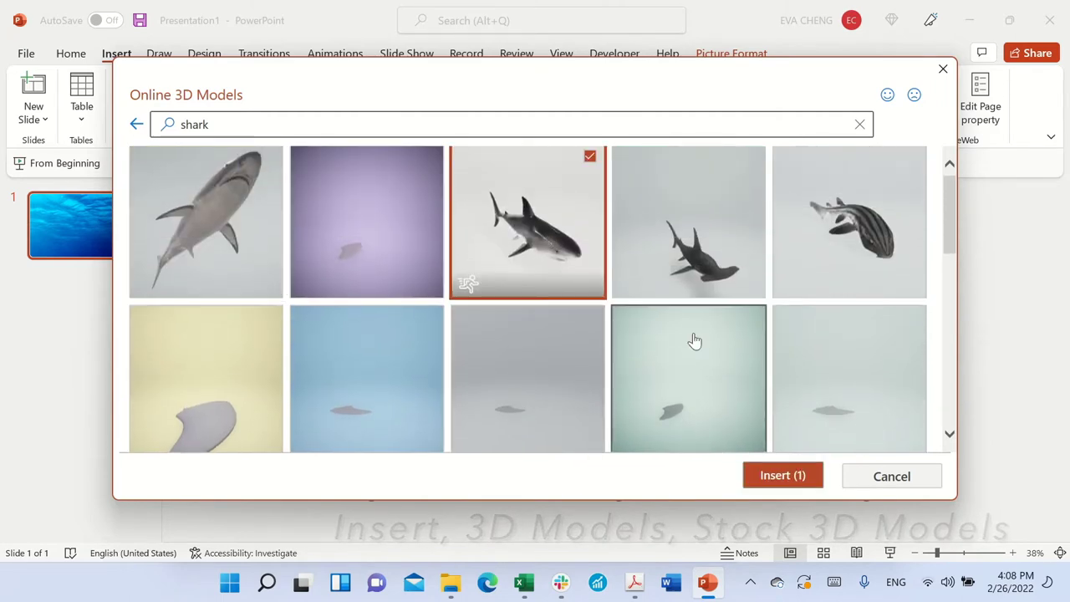
left_click(769, 477)
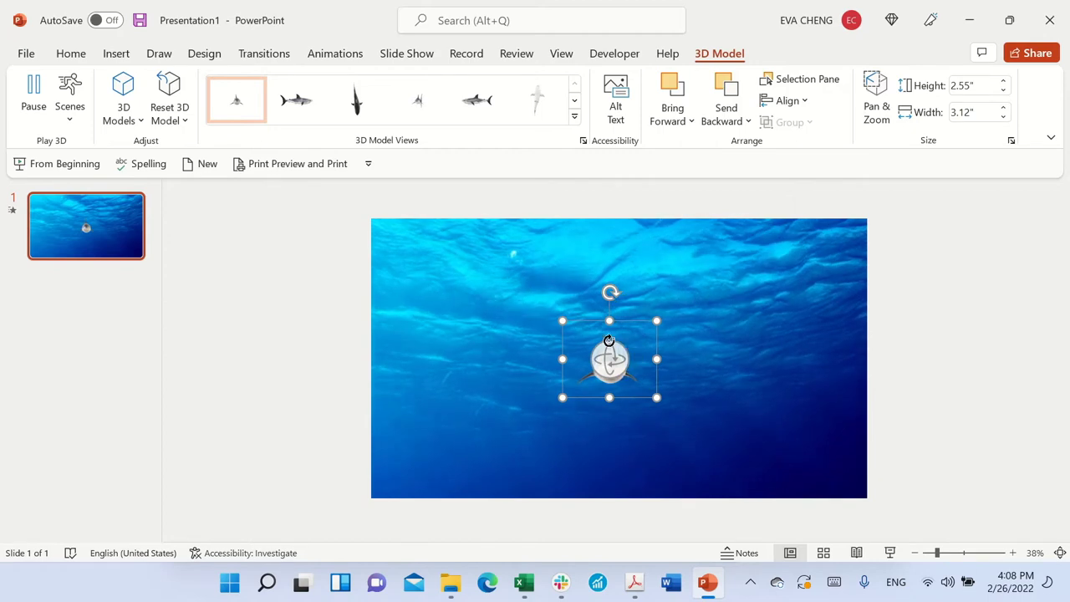
Step: Apply an angled swimming 3D Model View preset to the shark
left_click(356, 101)
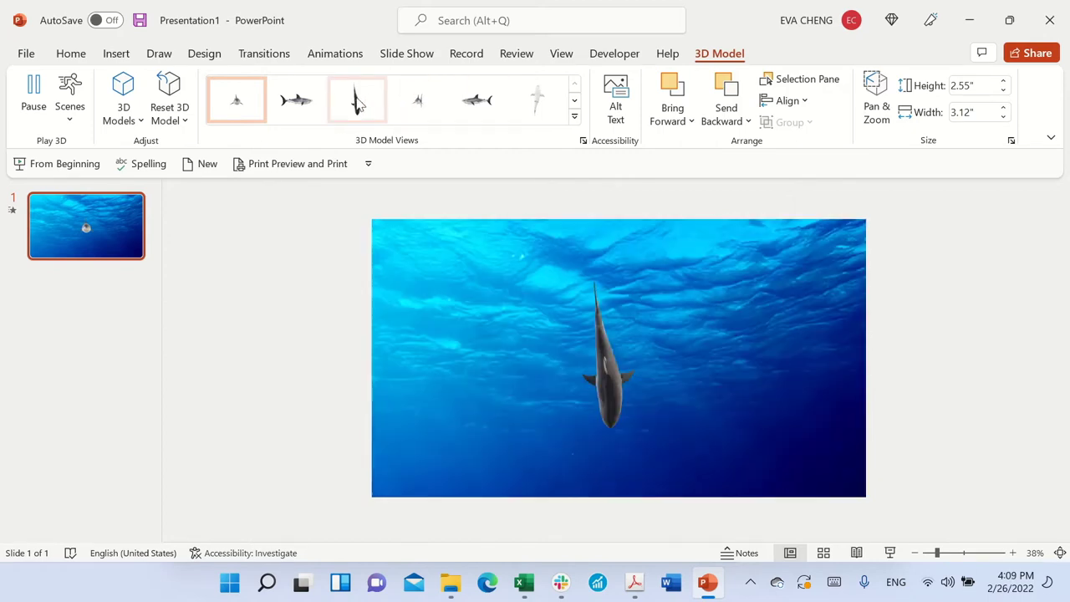
left_click(418, 105)
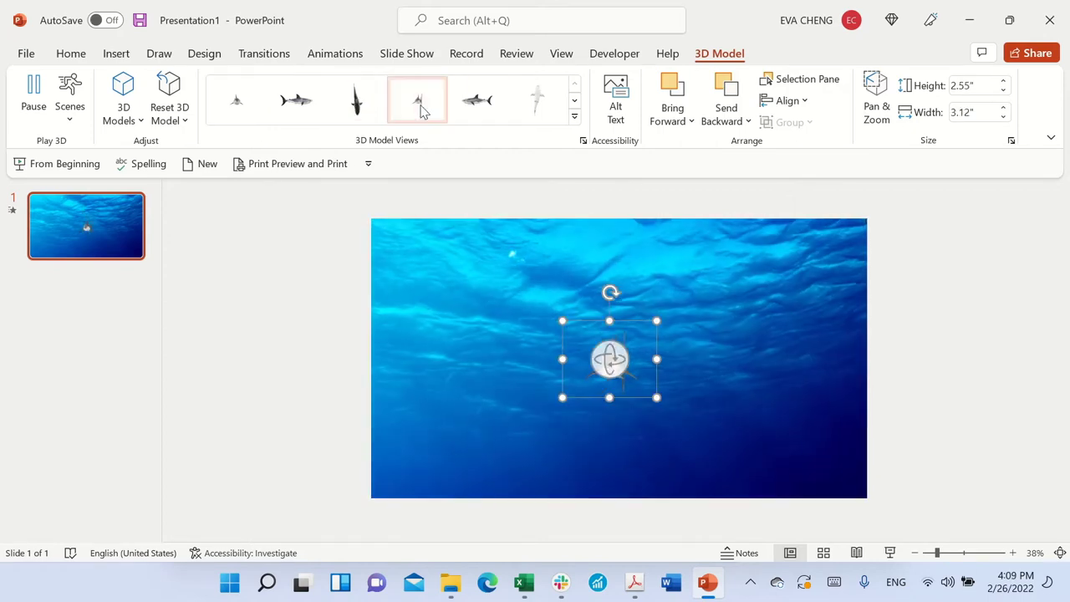
left_click(478, 100)
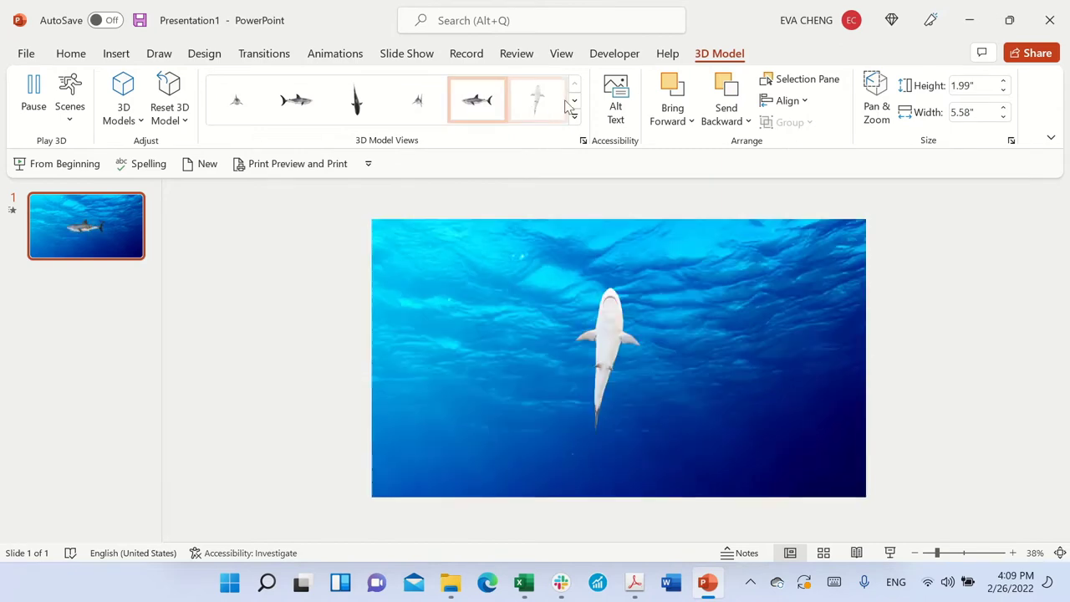
left_click(575, 101)
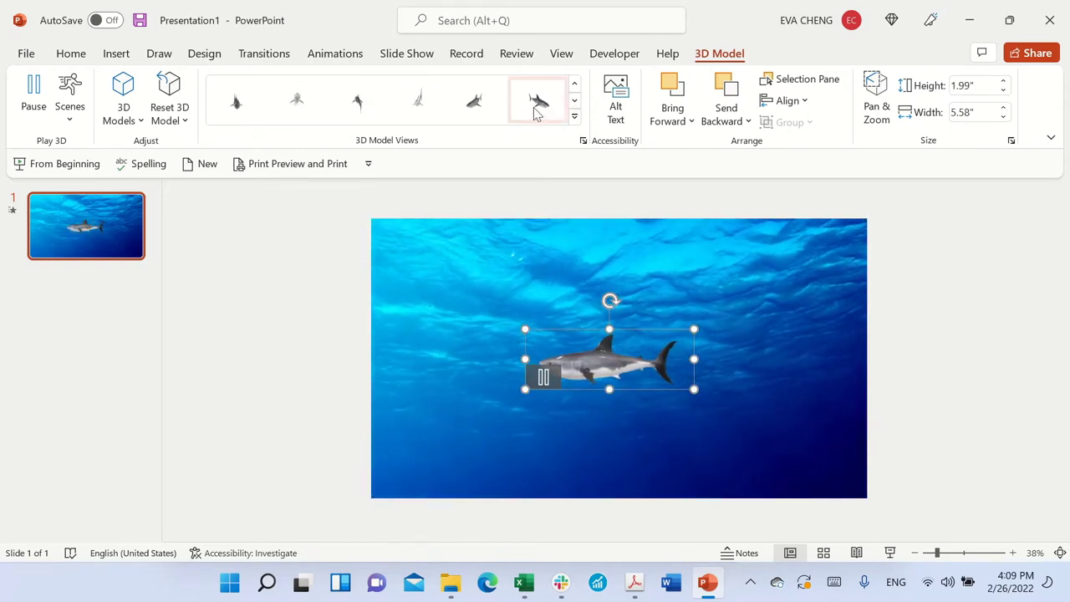
left_click(538, 102)
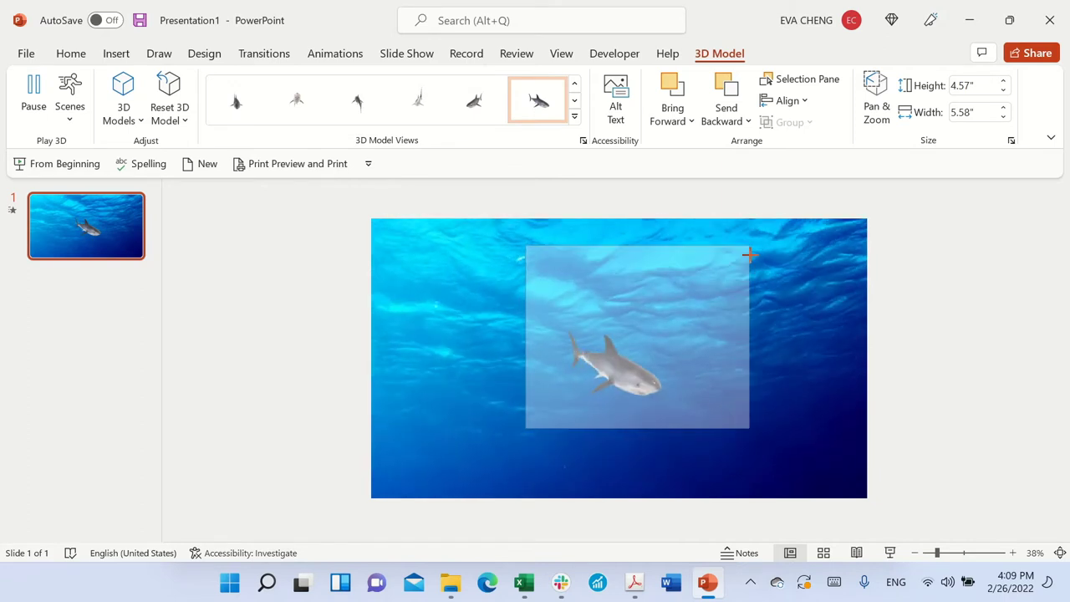
Step: Enlarge the shark to 6.13" by 7.49" and place it at the slide's upper-left edge
left_click_drag(693, 289, 751, 244)
mouse_move(593, 269)
left_mouse_down()
mouse_move(486, 269)
mouse_move(338, 202)
left_mouse_up()
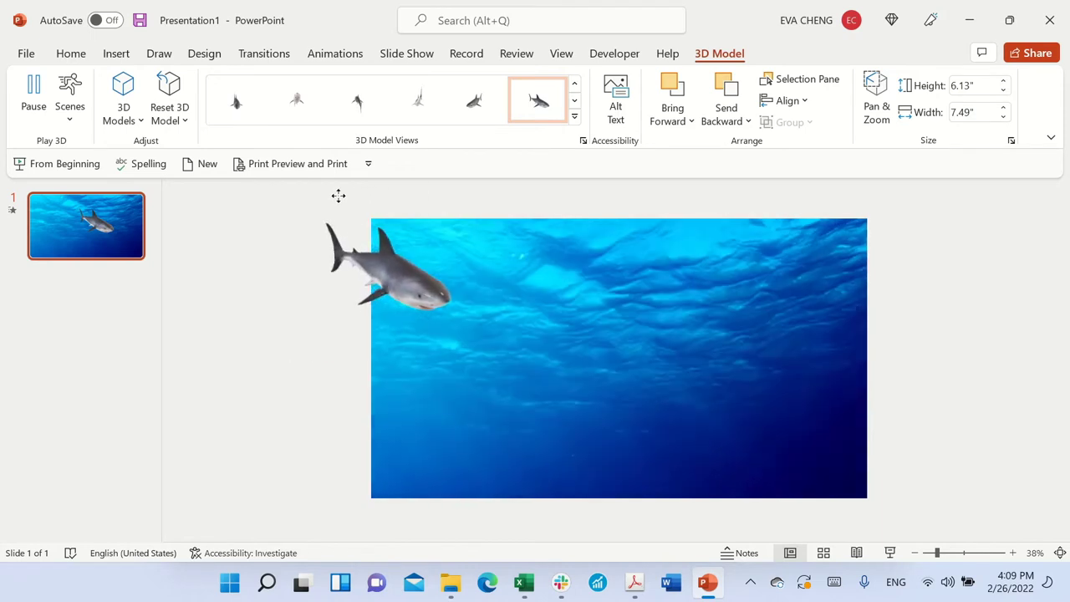
left_click_drag(337, 202, 339, 201)
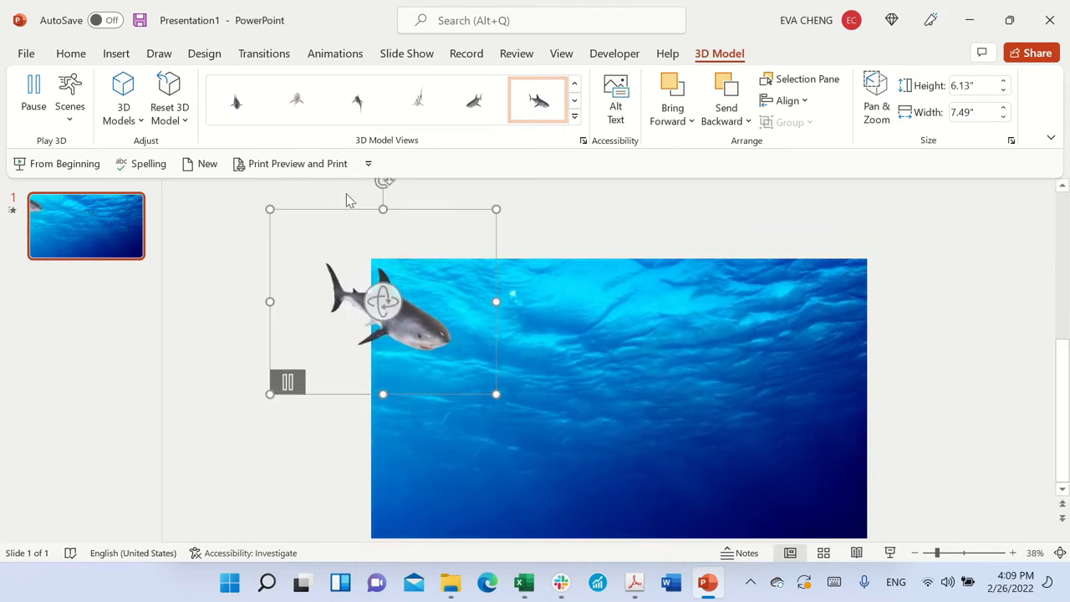
left_click(335, 55)
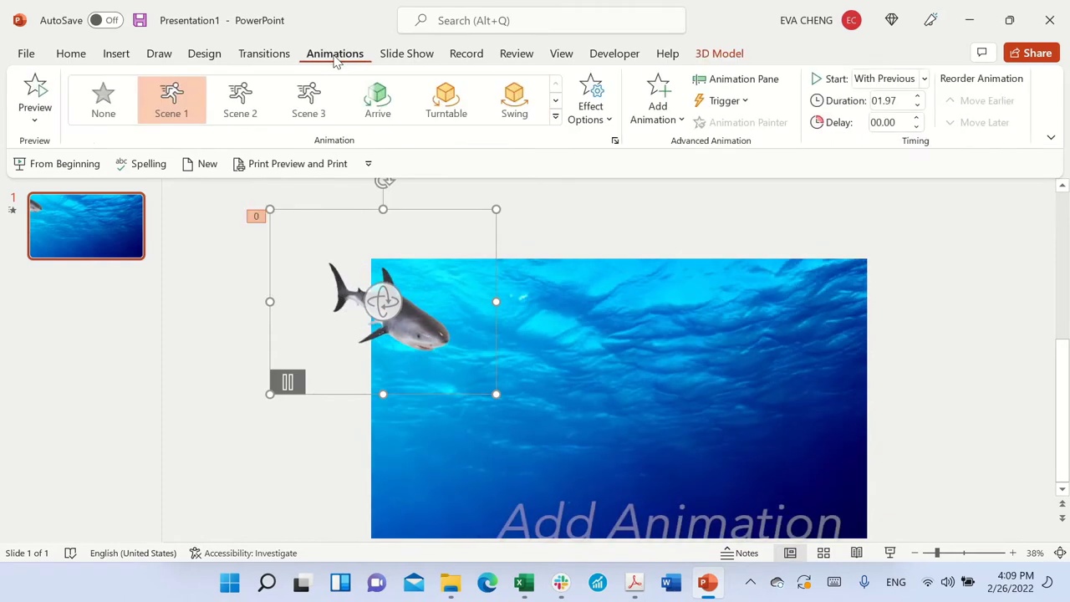
Step: Add a Grow/Shrink emphasis effect to the shark from the Add Animation gallery
left_click(679, 119)
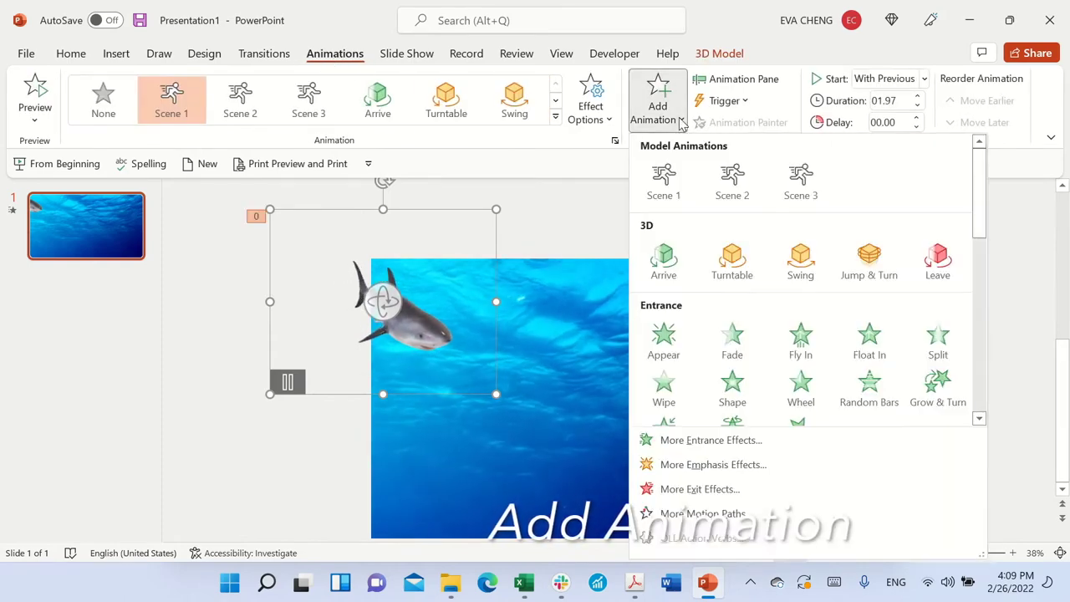
left_click(980, 419)
left_click(980, 418)
left_click(980, 419)
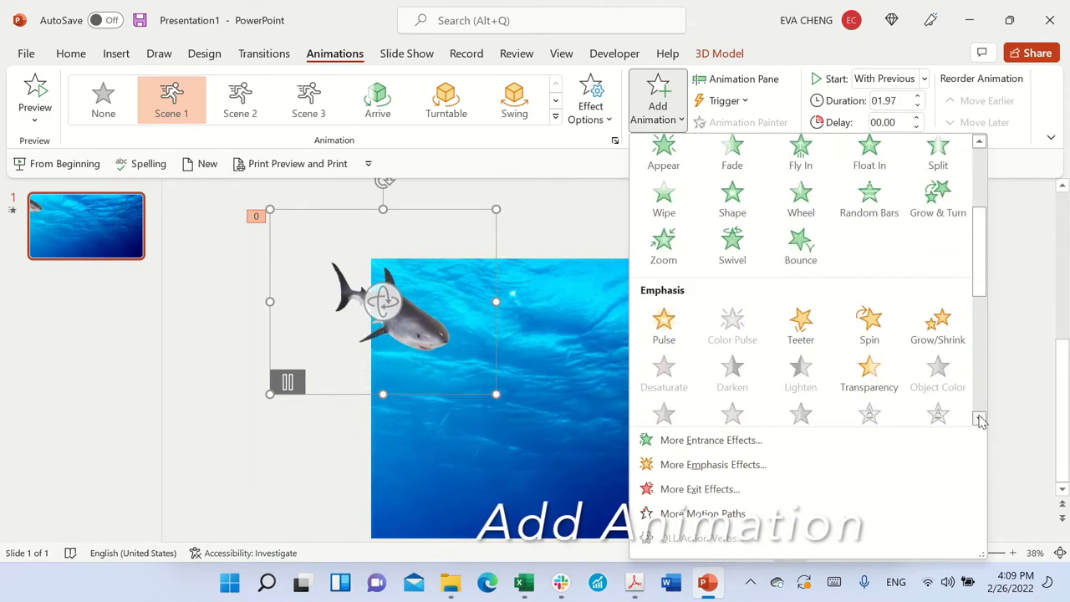
left_click(938, 335)
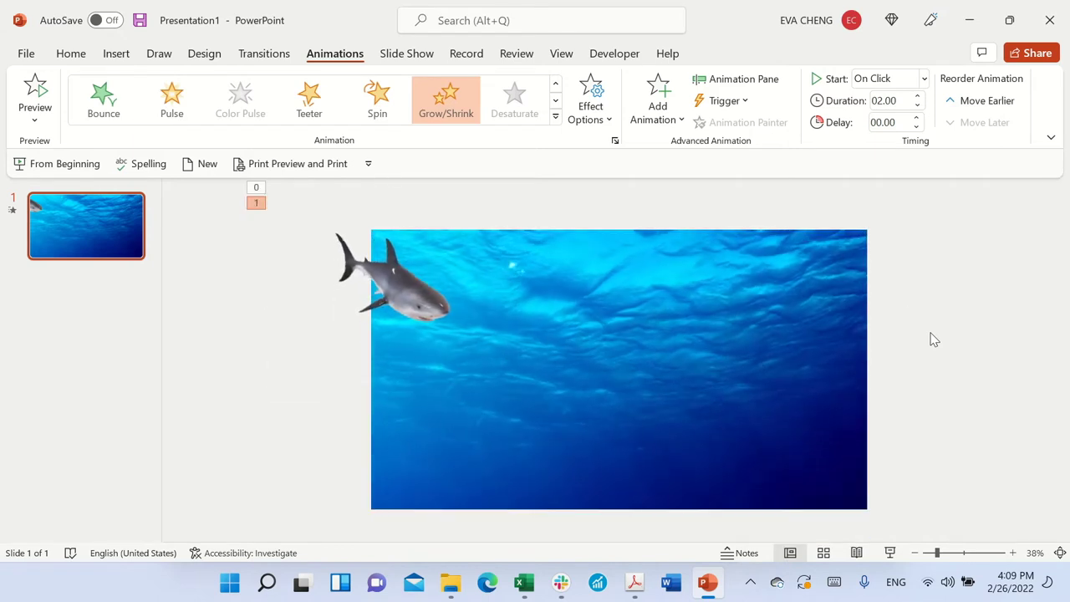
left_click(743, 80)
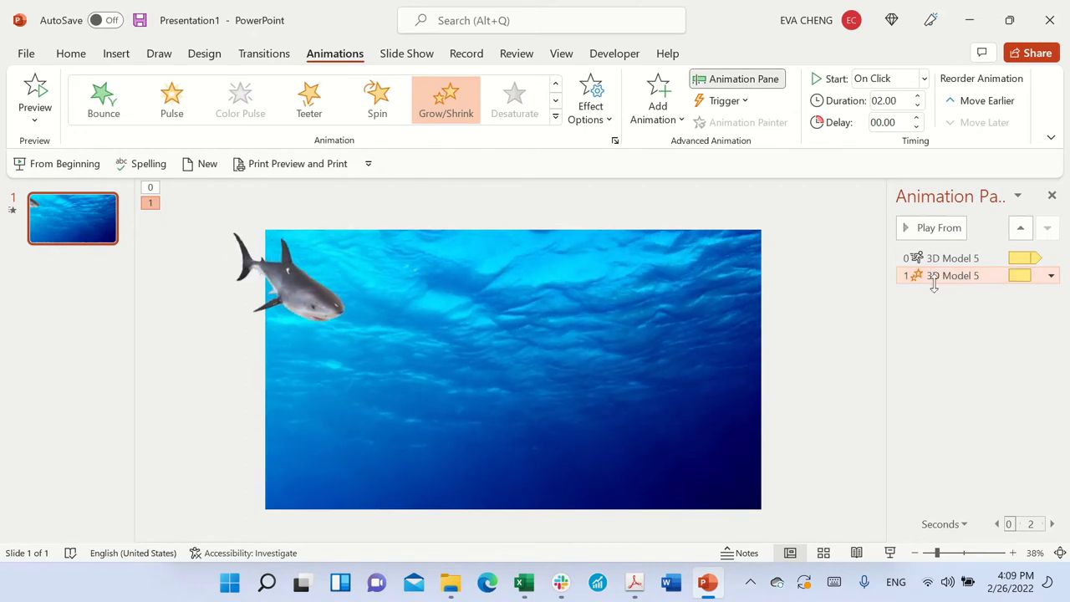
Step: Set the Grow/Shrink effect to start With Previous with a 6-second duration
left_click(924, 79)
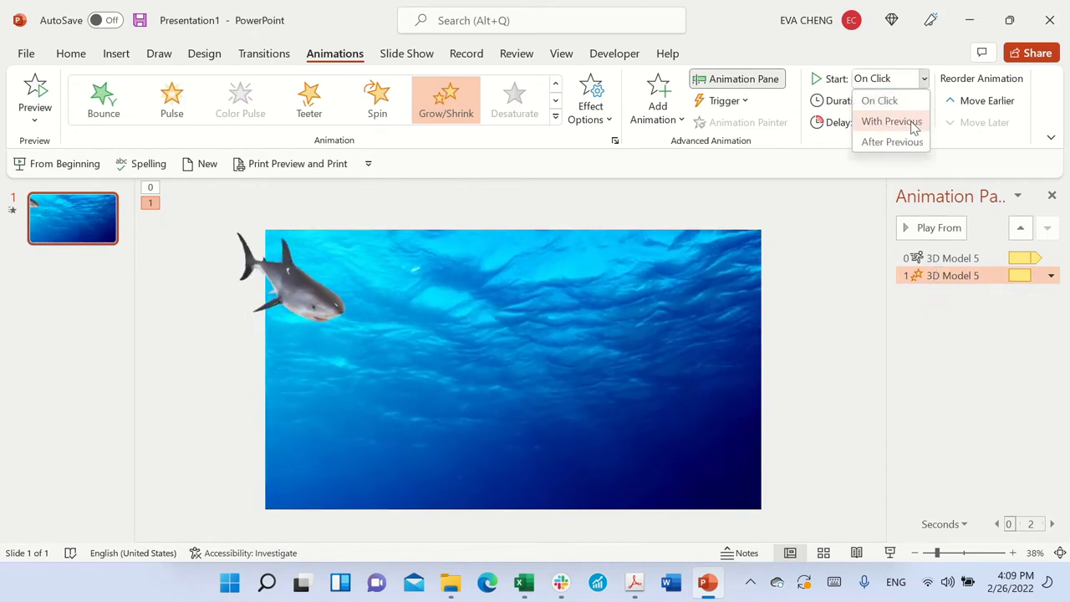
left_click(891, 122)
type("6")
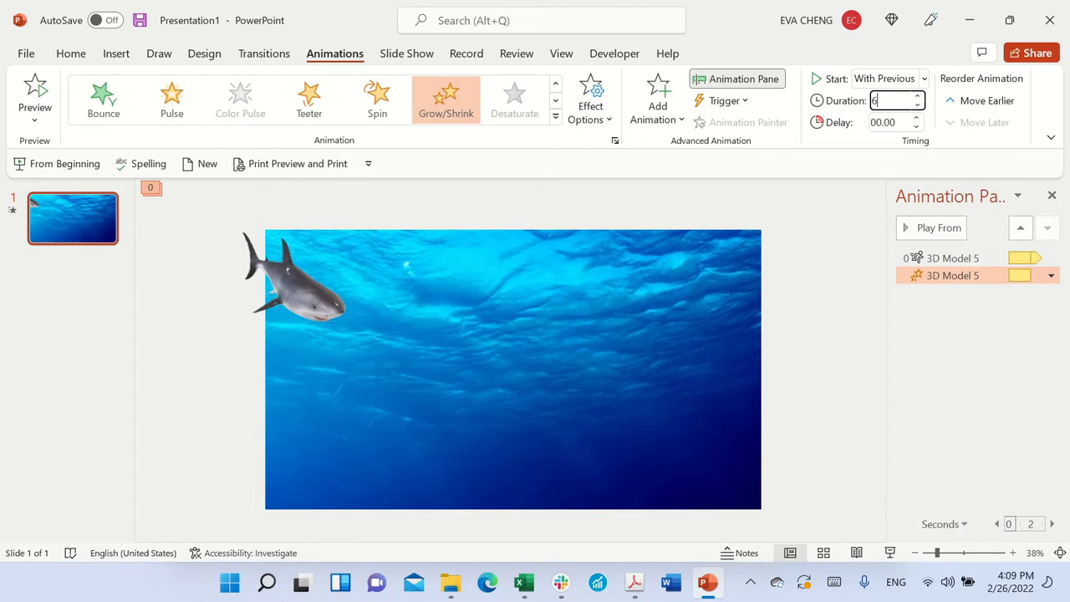
left_click(823, 294)
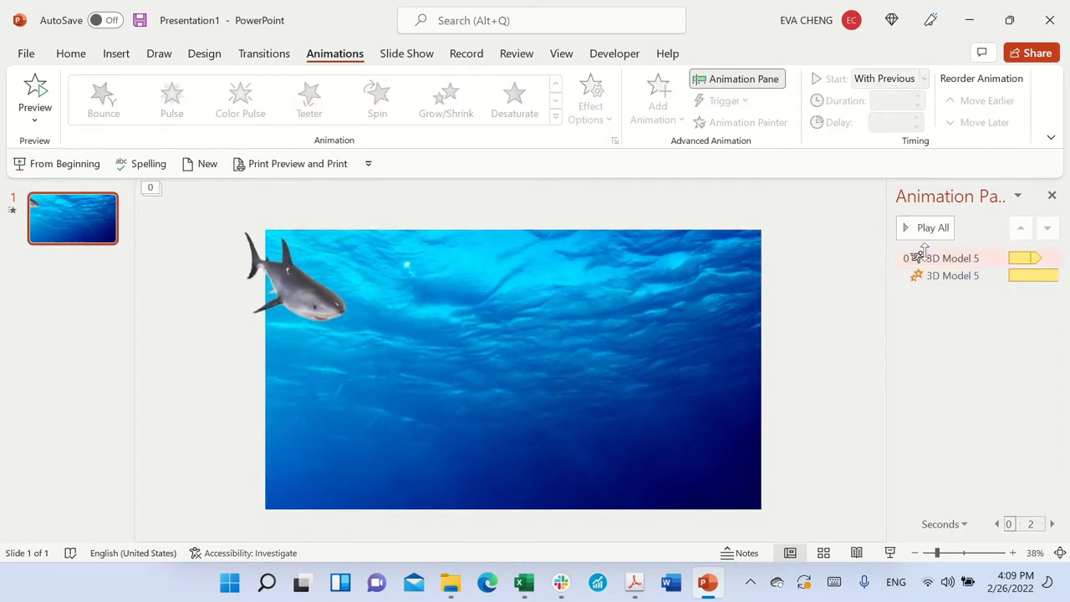
Step: Preview all the slide's animations with Play All, then stop the preview
left_click(943, 235)
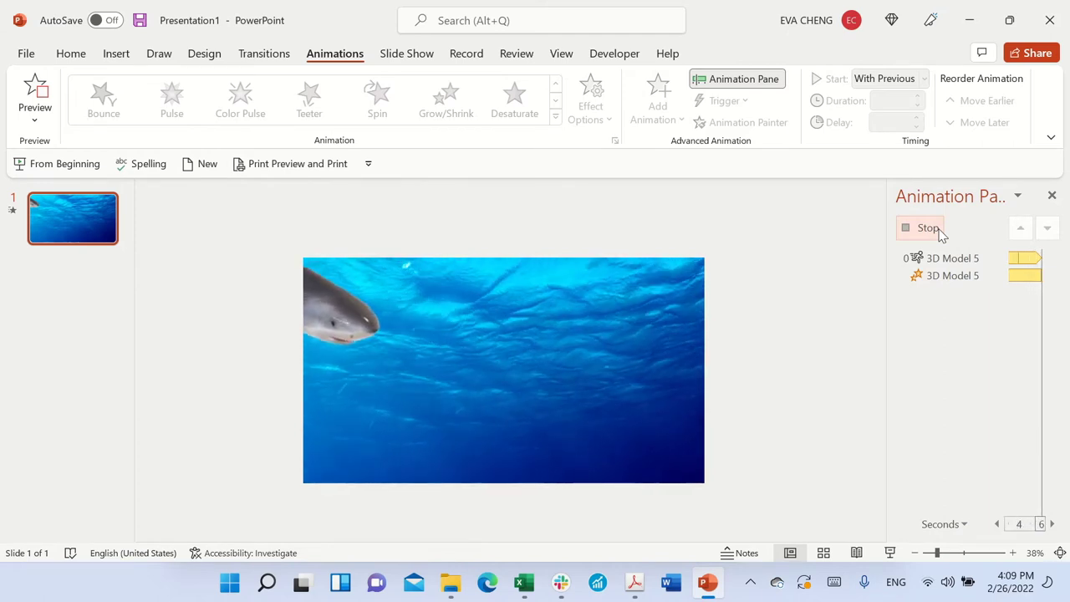
left_click(942, 235)
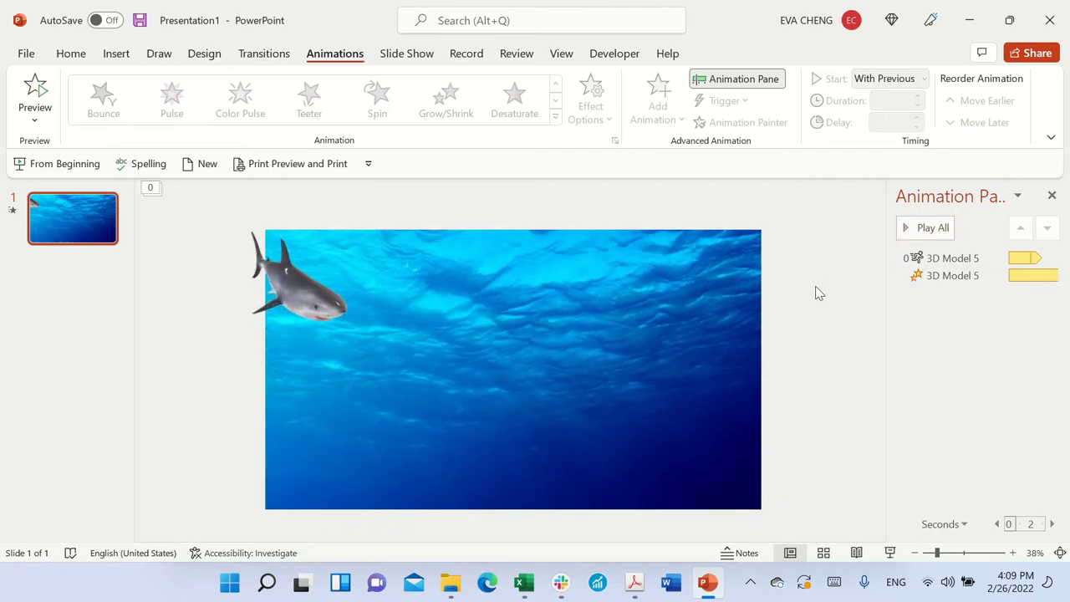
left_click(309, 298)
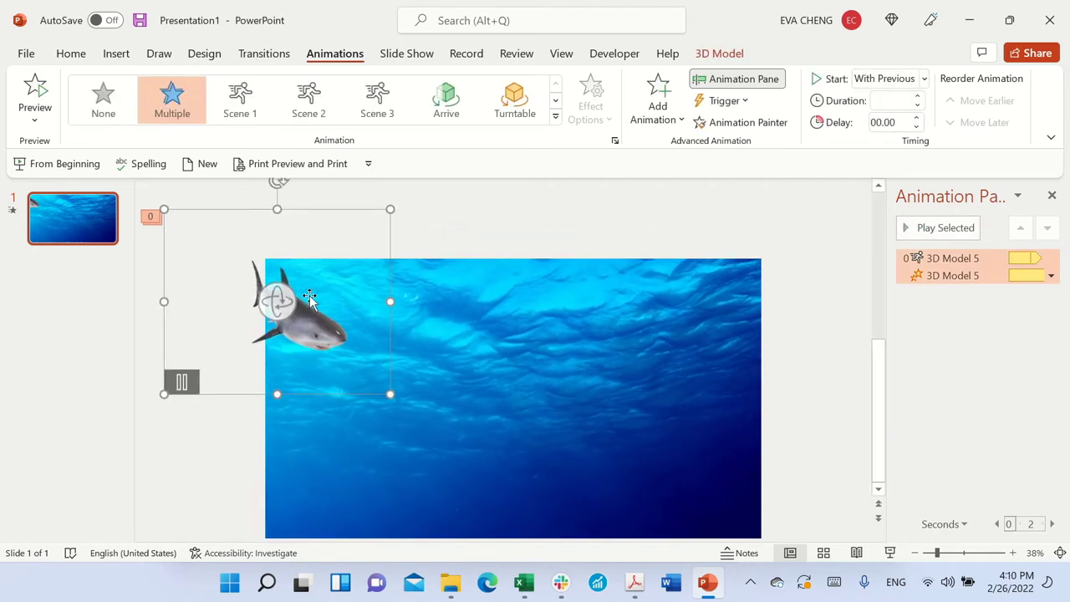
Step: Add the Diagonal Down Right path from More Motion Paths to the shark
left_click(683, 121)
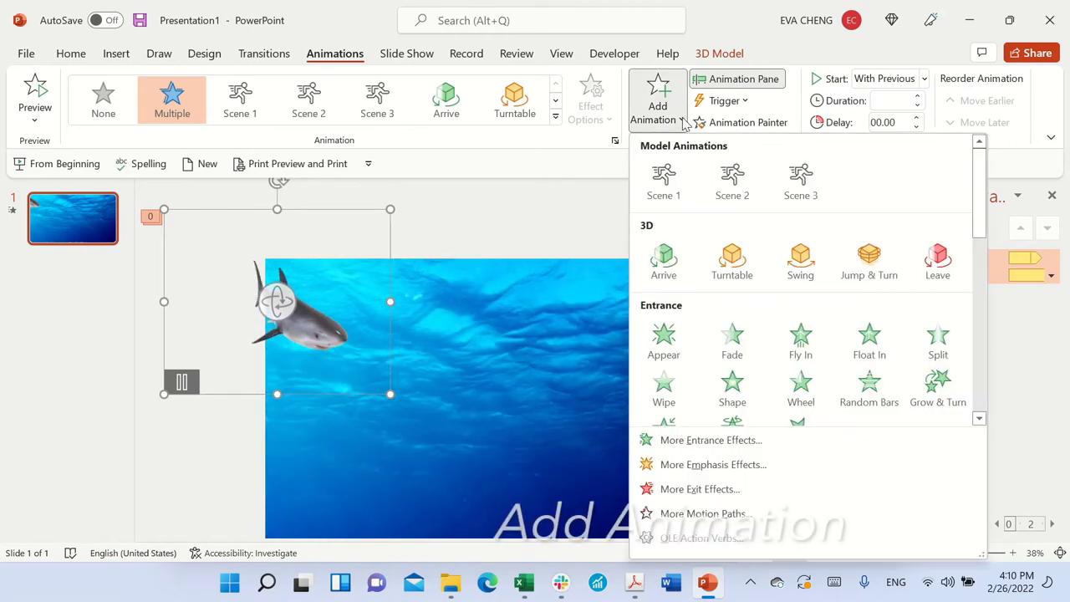
scroll(732, 388, "down", 3)
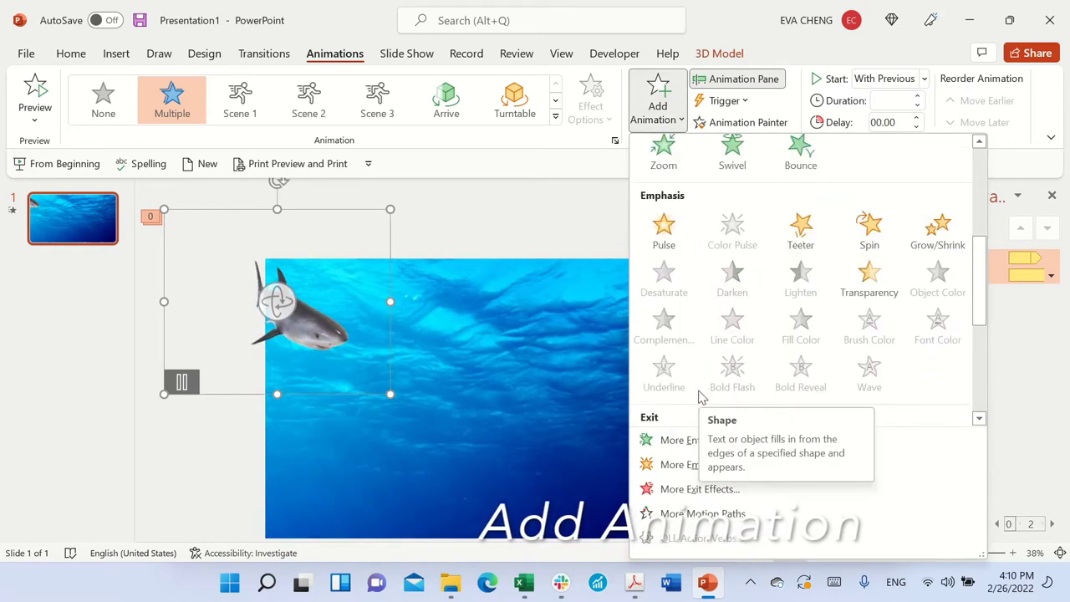
left_click(719, 517)
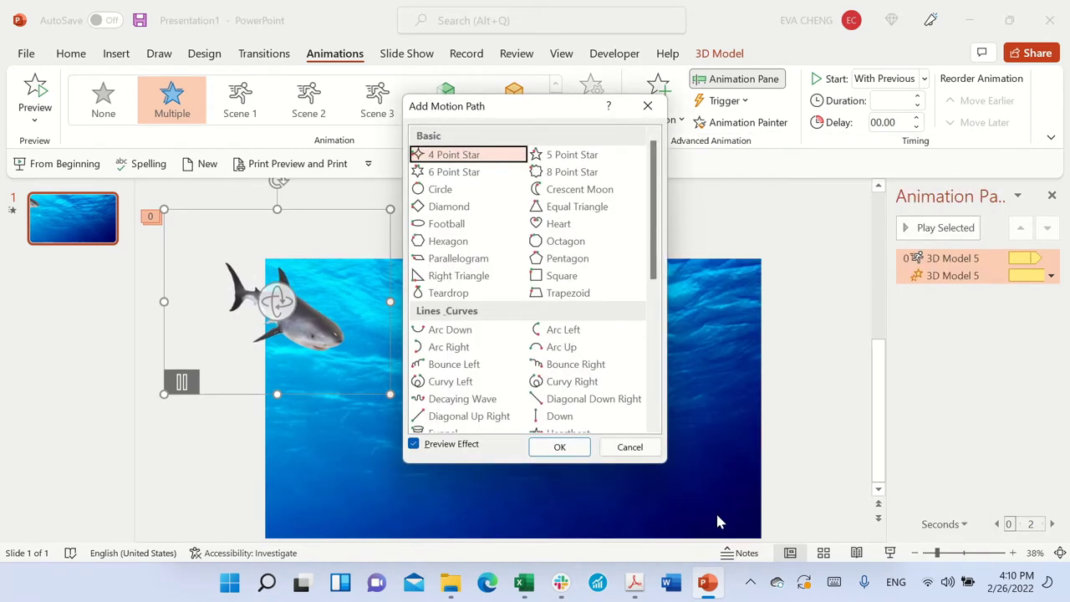
left_click(615, 400)
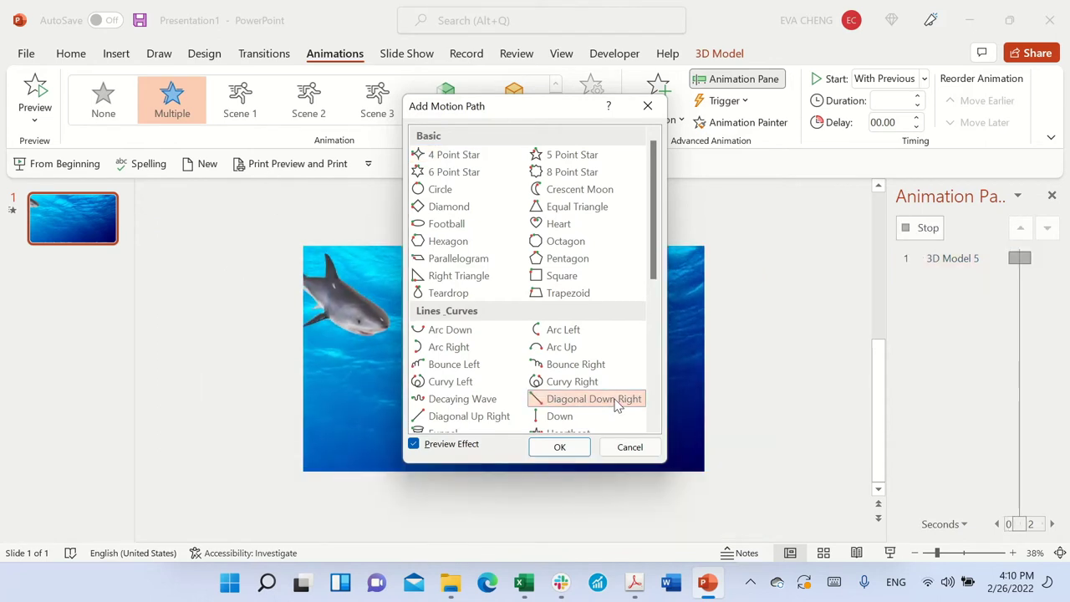
left_click(569, 455)
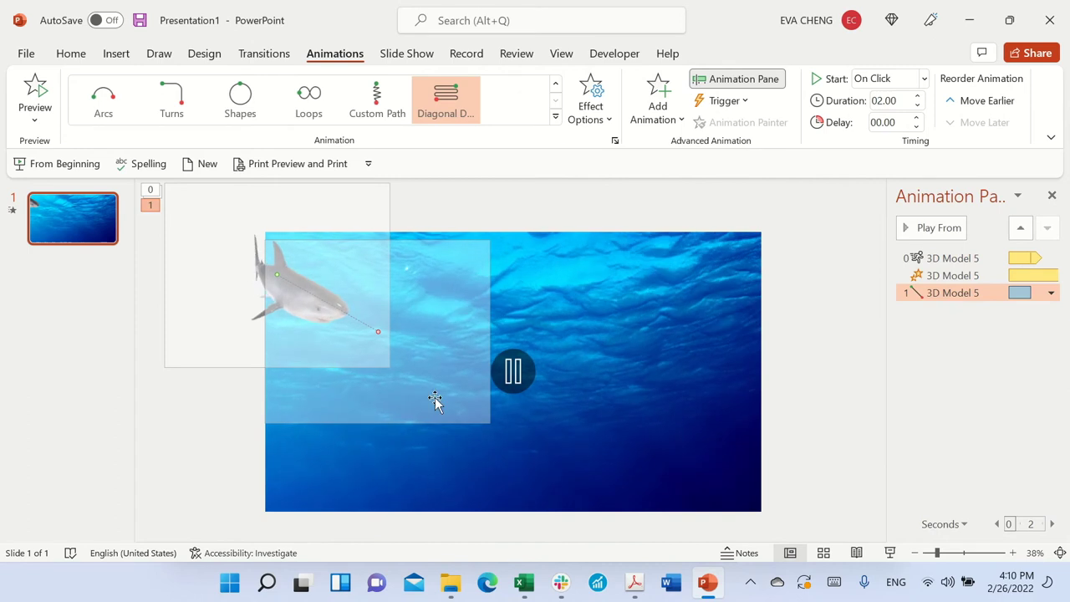
Step: Select the shark's motion path entry in the Animation Pane
left_click(337, 326)
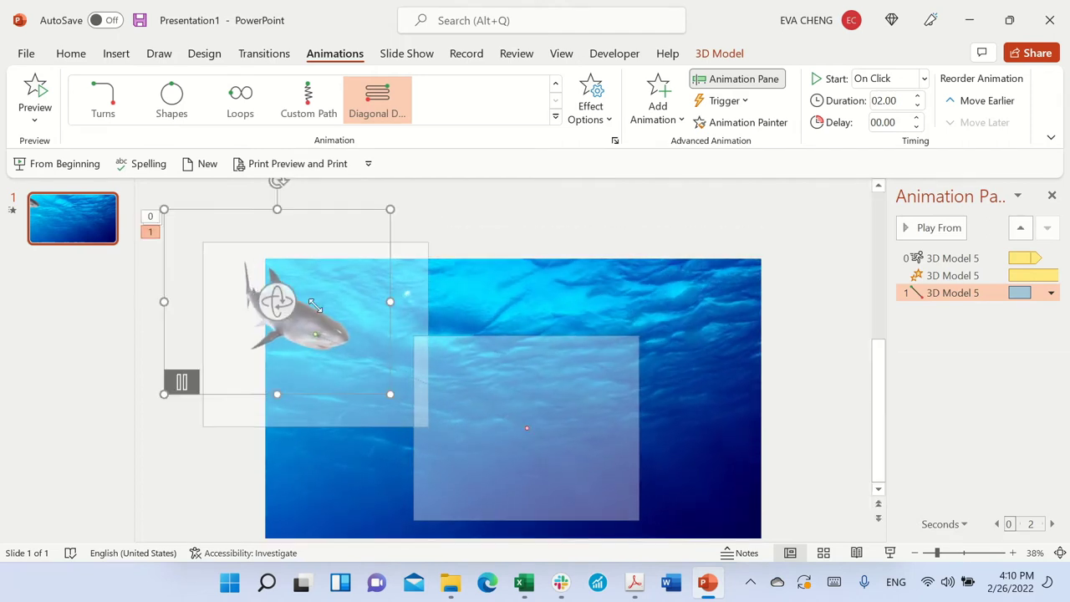
left_click(808, 418)
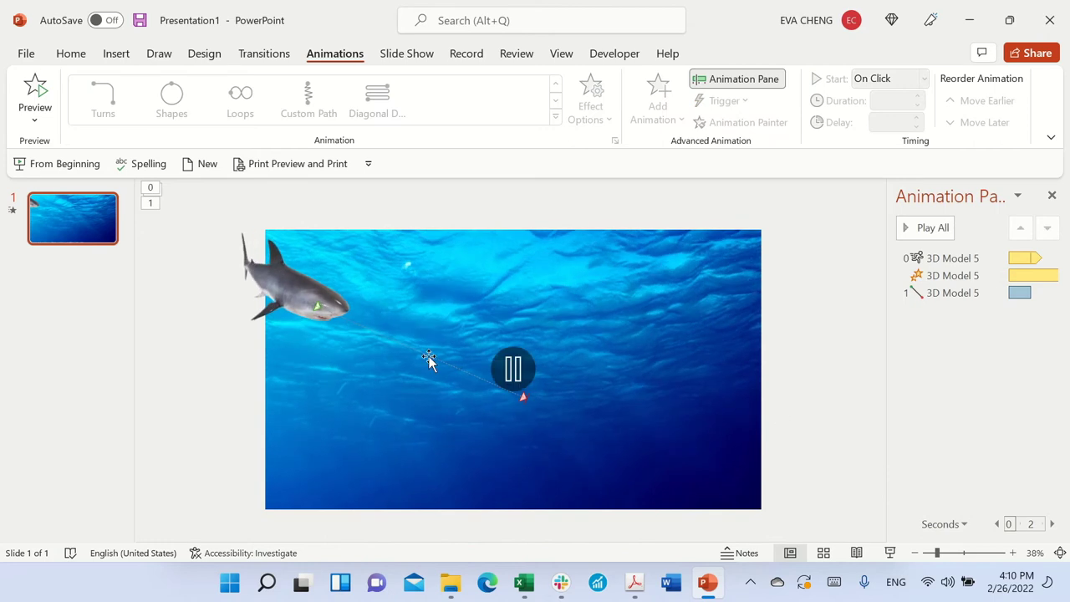
left_click(429, 360)
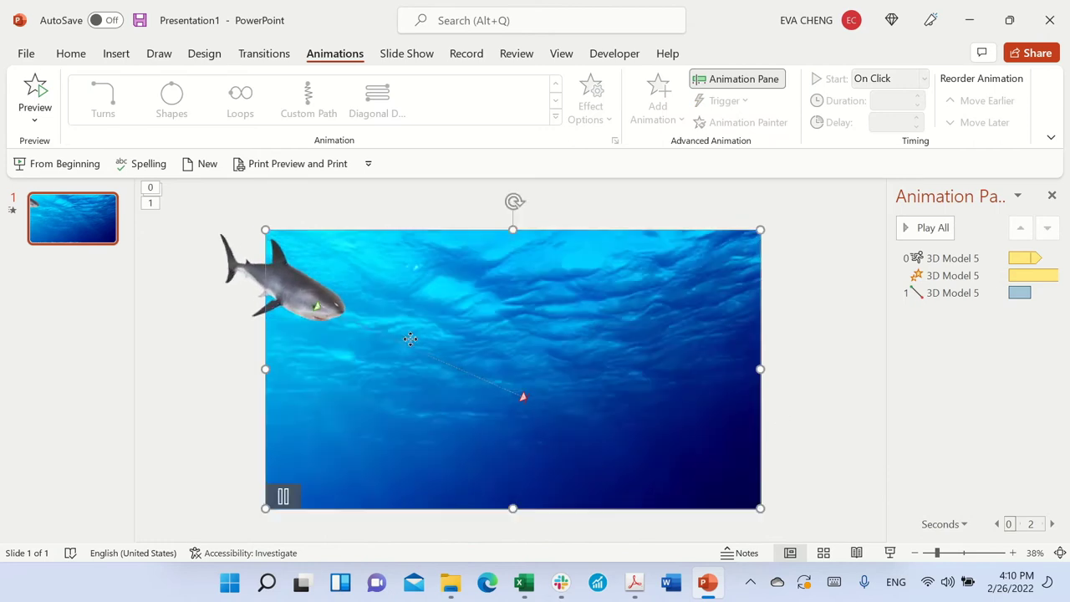
left_click(952, 294)
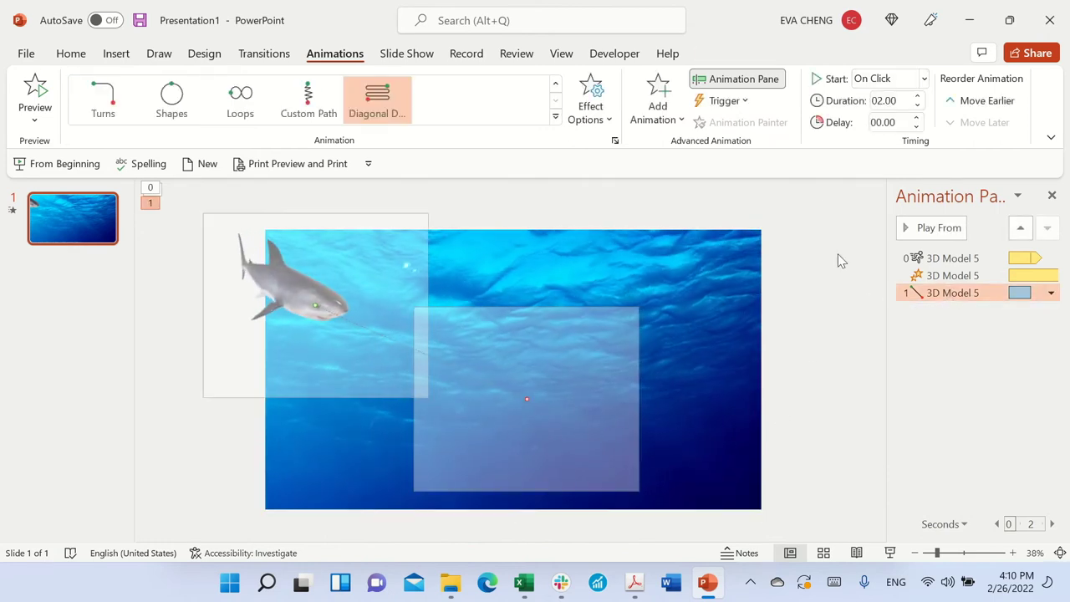
Step: Set the motion path to start With Previous, lasting 8 seconds, and preview all animations
left_click(924, 79)
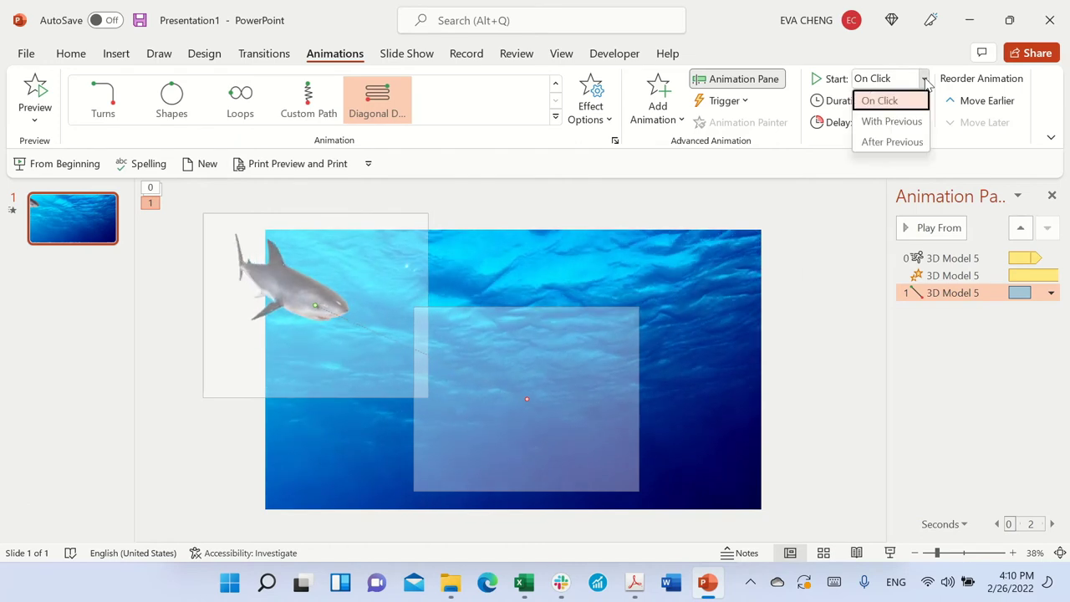
left_click(891, 121)
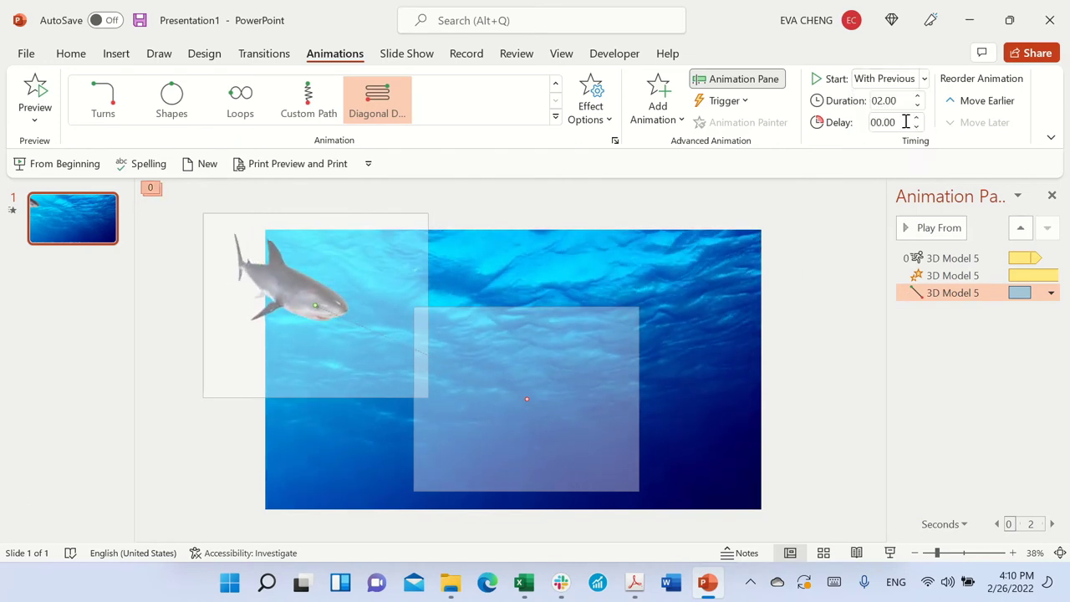
left_click(902, 100)
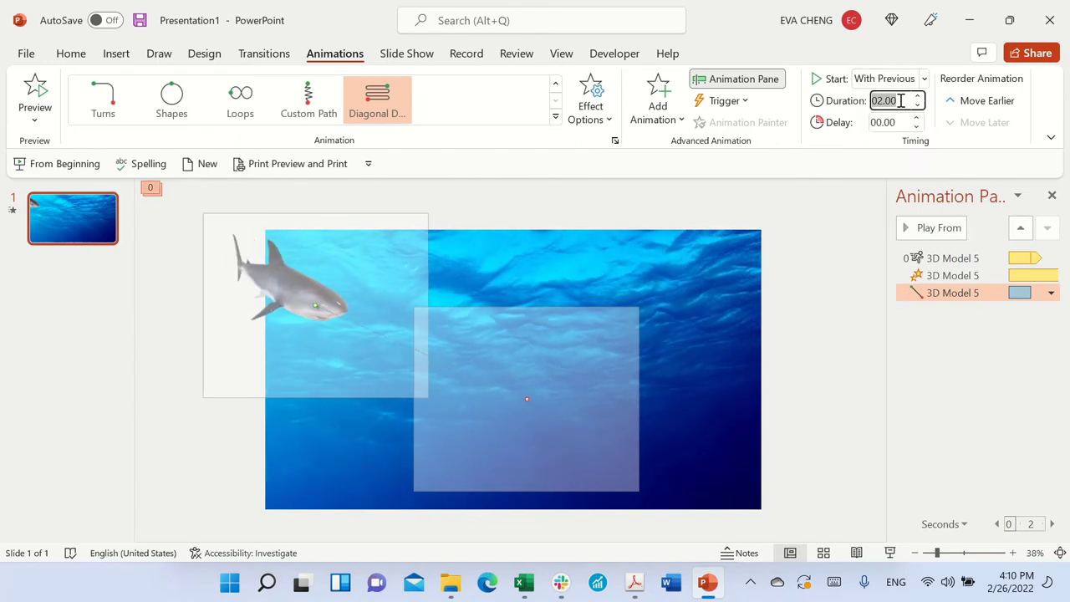
type("8")
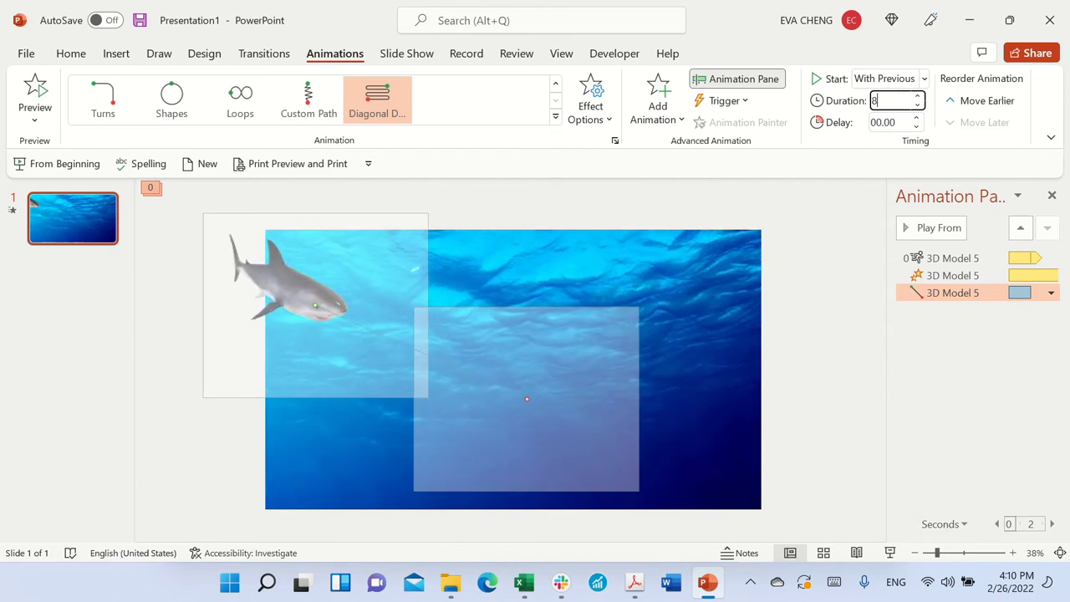
key("Return")
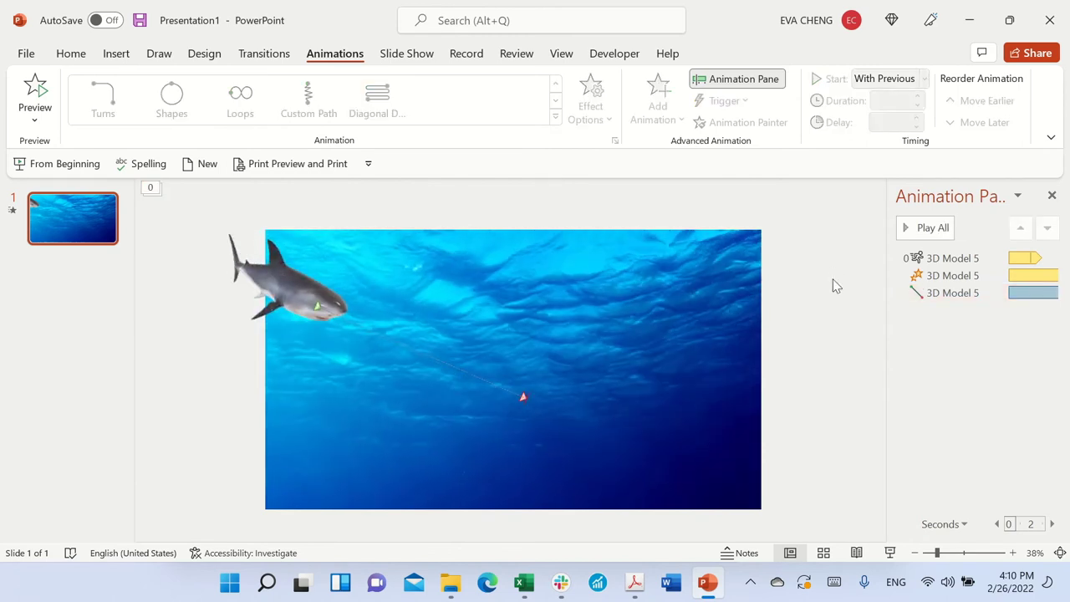
left_click(935, 230)
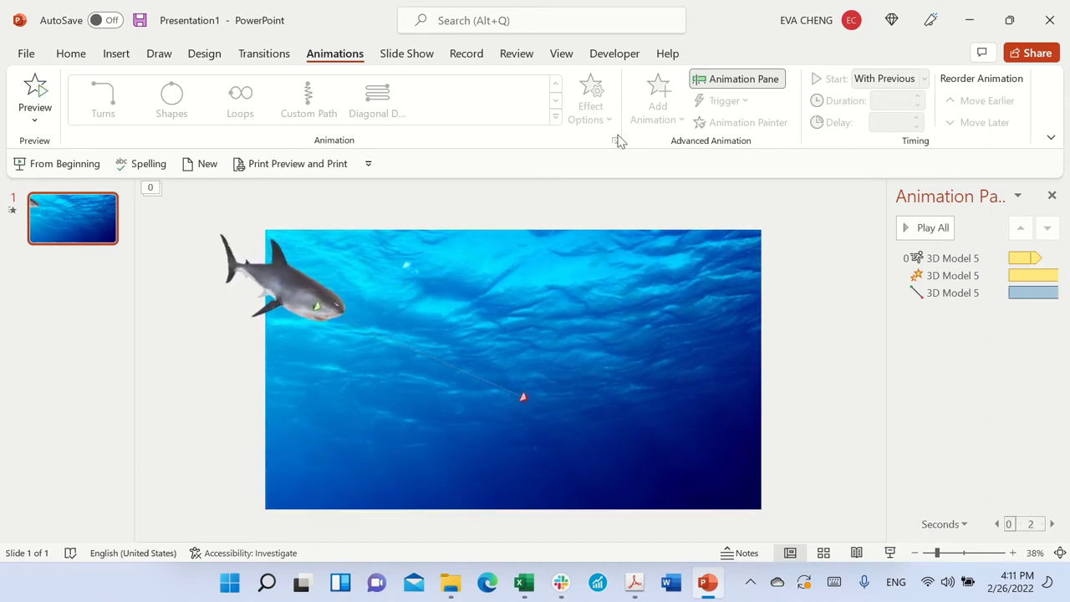
left_click(409, 53)
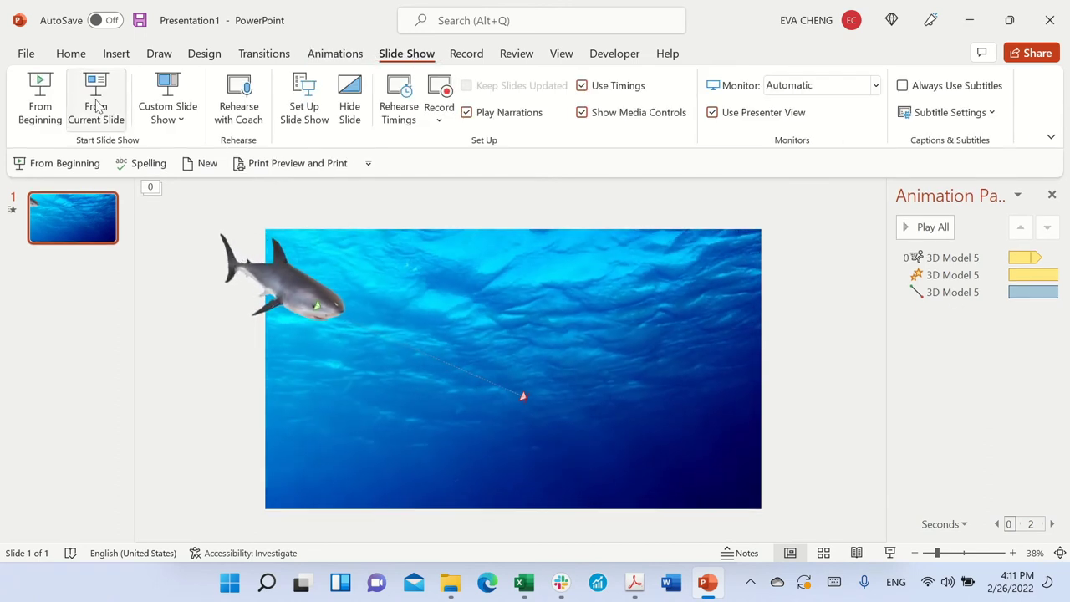
Step: Start the slideshow From Current Slide to watch the shark animate
left_click(95, 105)
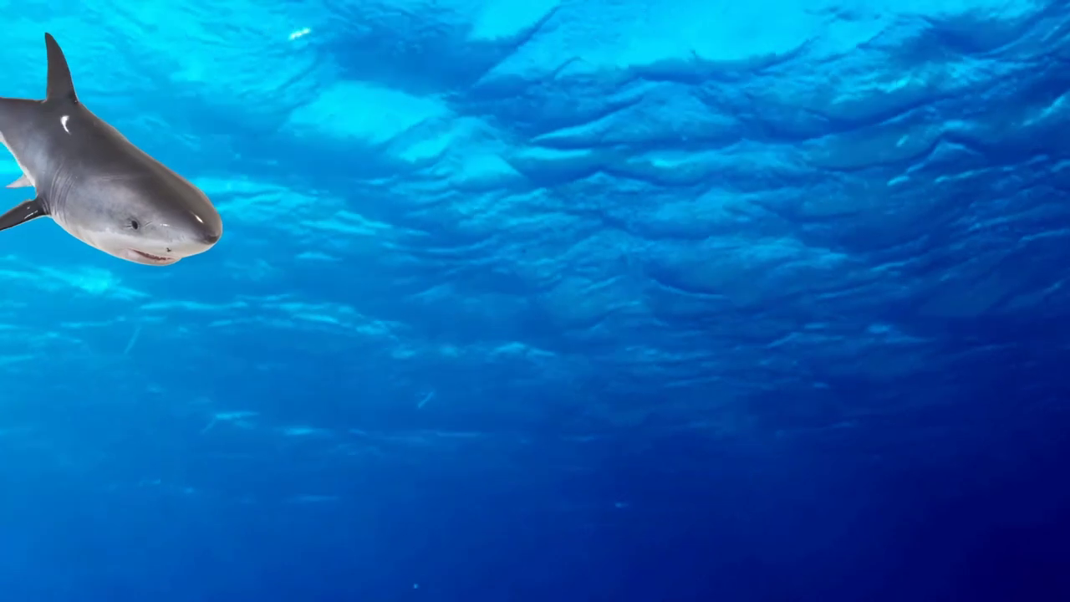